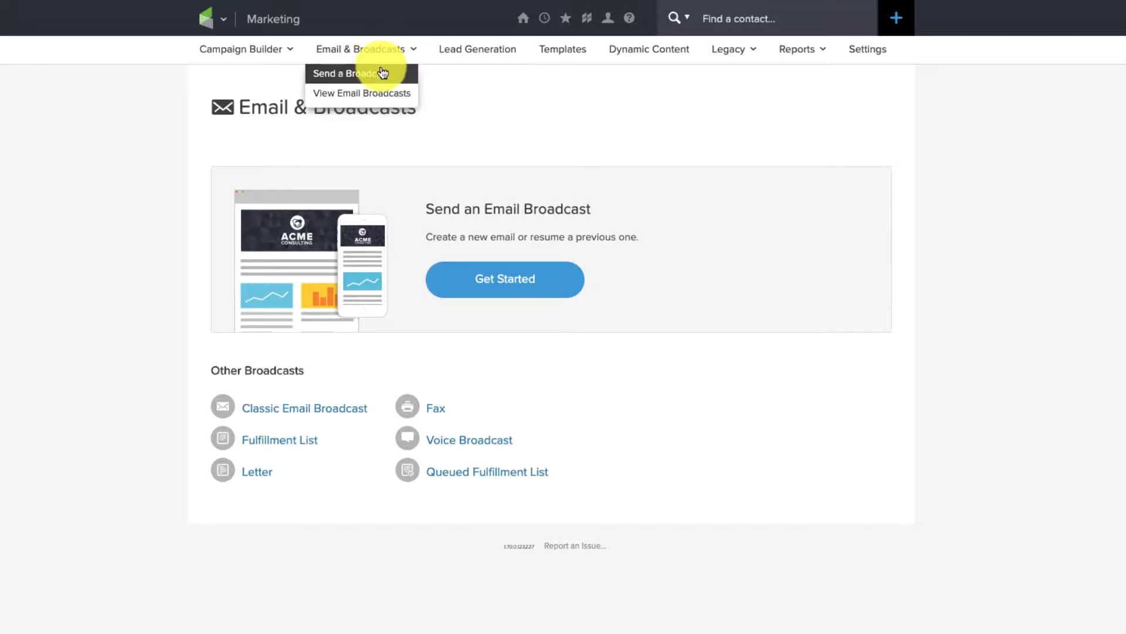
{"action": "left_click", "coordinate": [379, 72]}
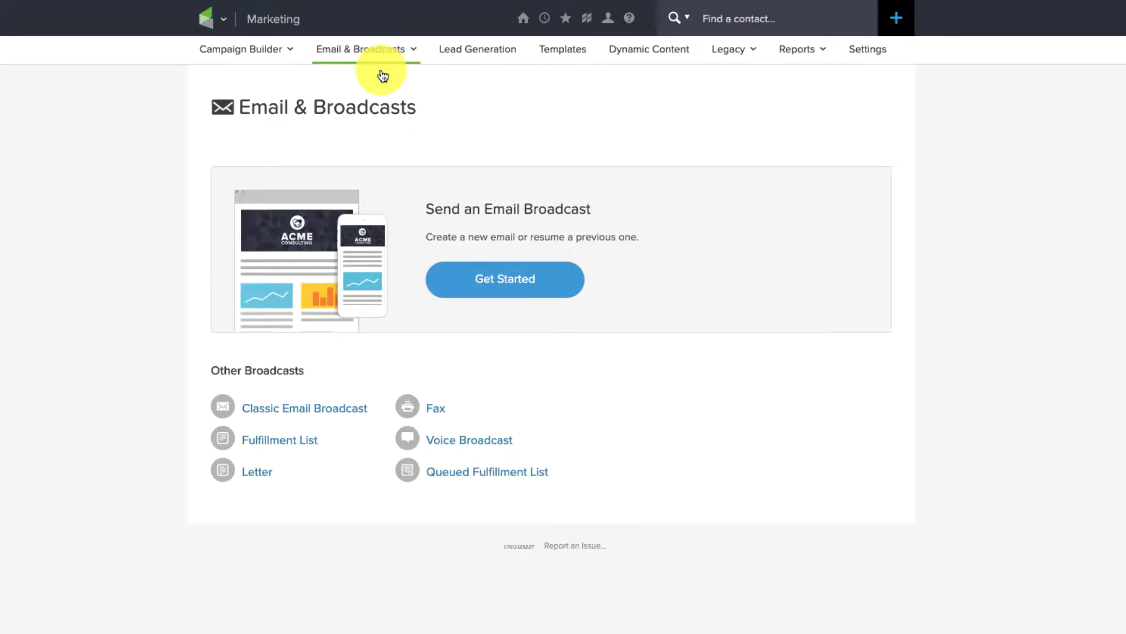
{"action": "left_click", "coordinate": [510, 284]}
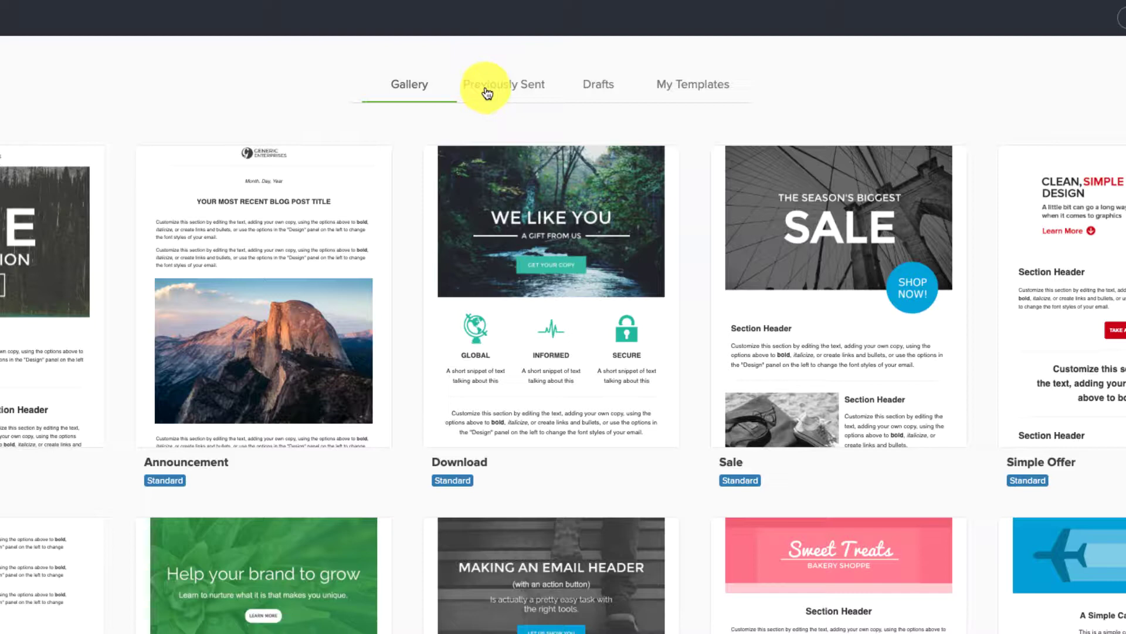
{"action": "left_click", "coordinate": [487, 92]}
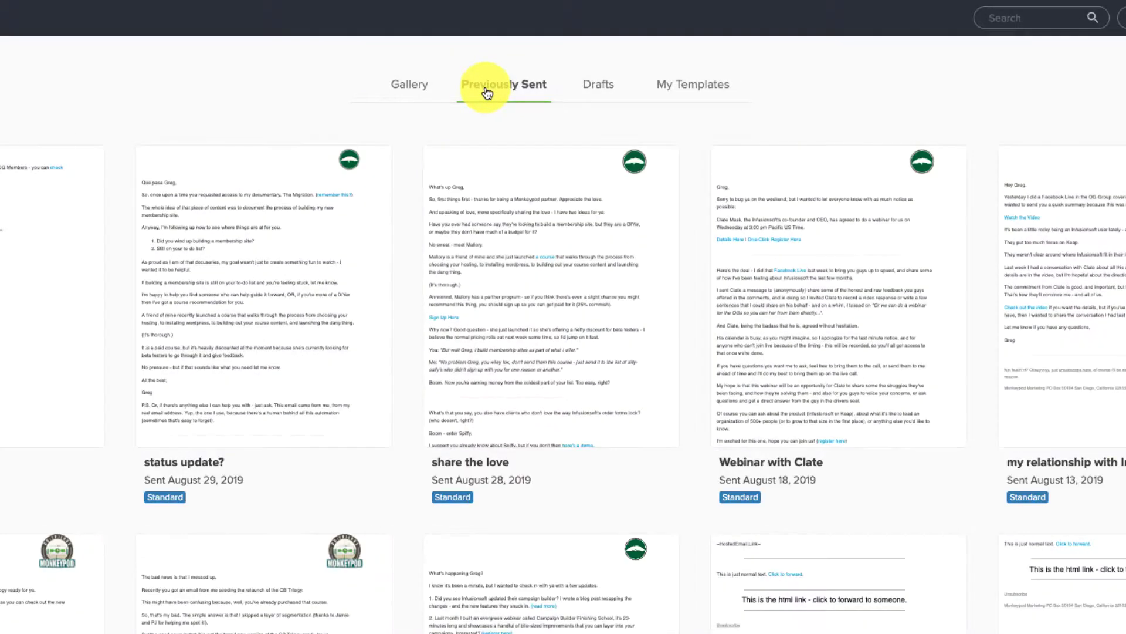
{"action": "mouse_move", "coordinate": [579, 188]}
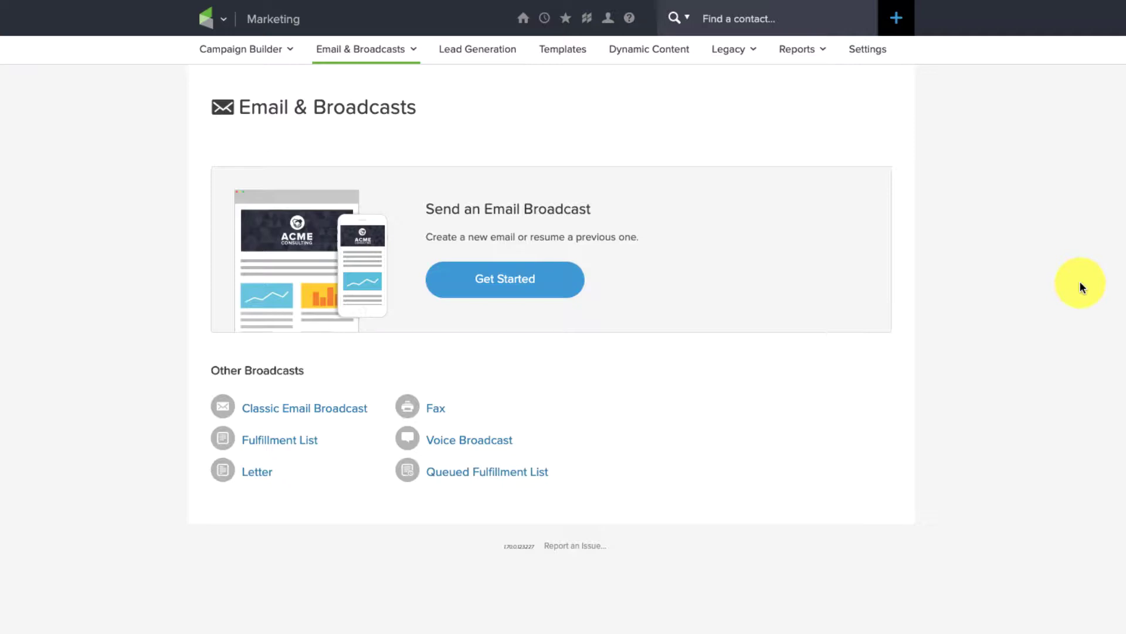
Go to Marketing > Dynamic Content from the logo navigation menu to reach the Liquid page
{"action": "left_click", "coordinate": [206, 21]}
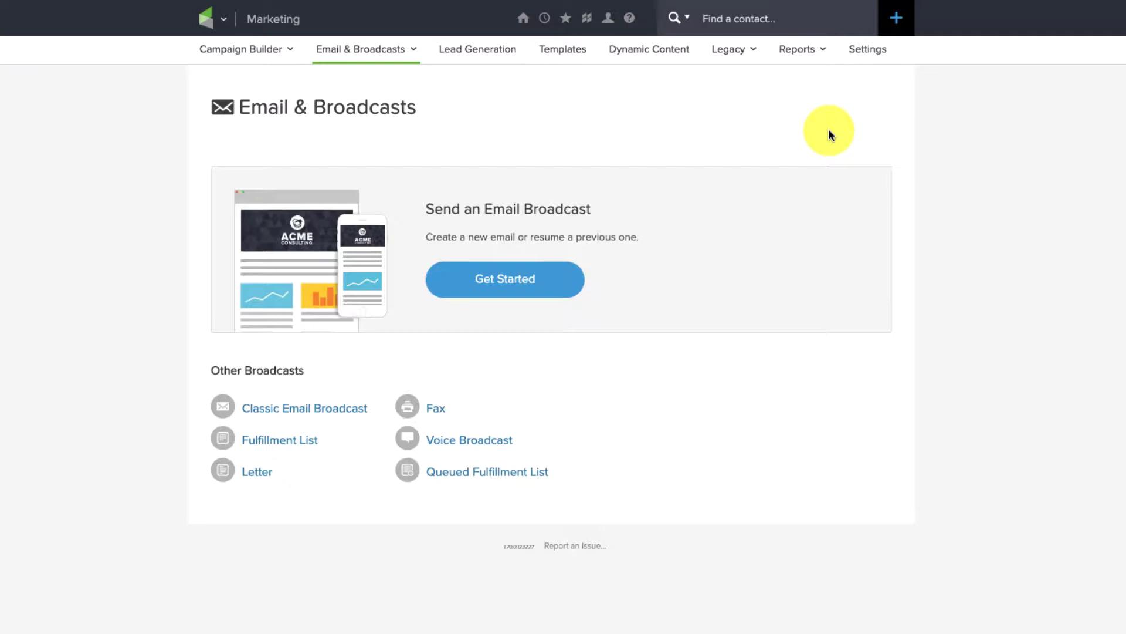
{"action": "mouse_move", "coordinate": [203, 20]}
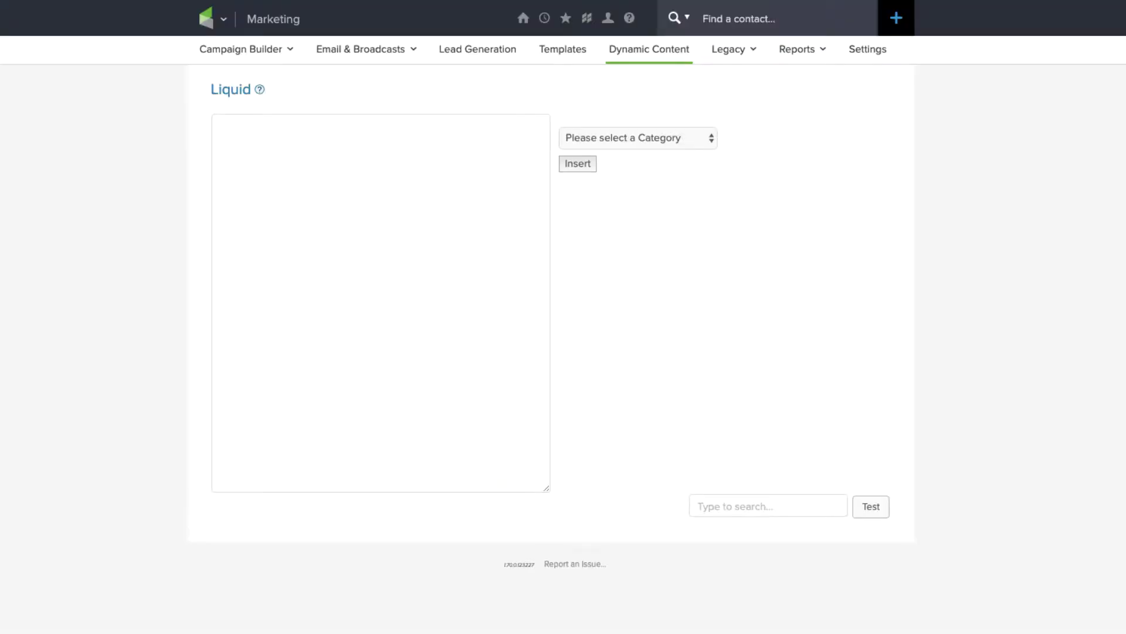
Choose the Contact category and the Tag Names merge field in the Liquid builder
{"action": "mouse_move", "coordinate": [261, 92]}
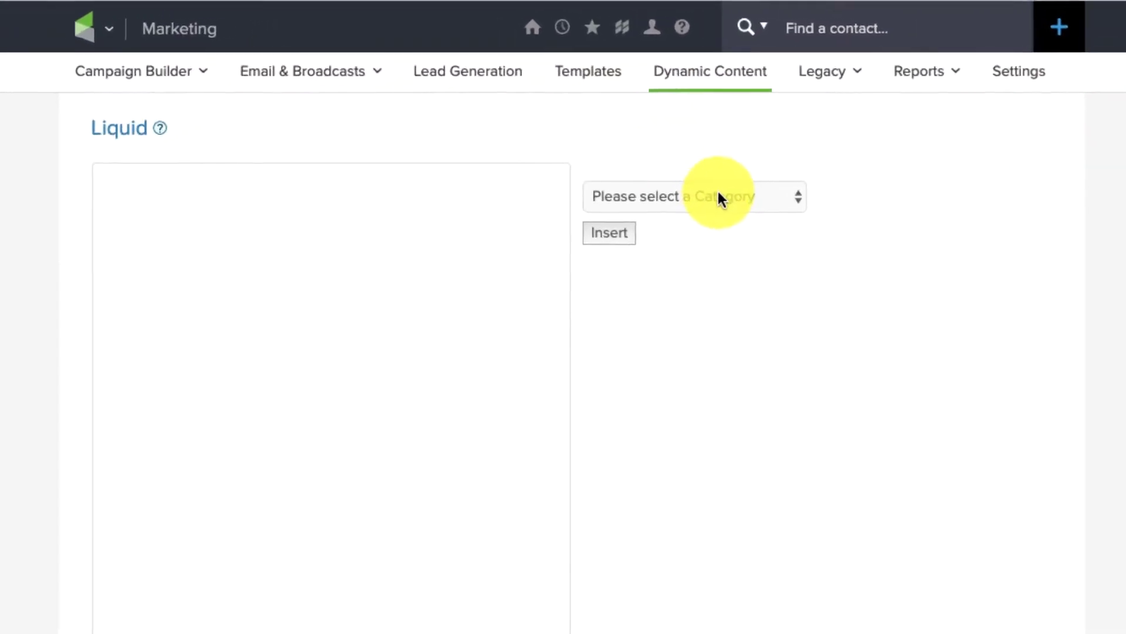
{"action": "left_click", "coordinate": [720, 198]}
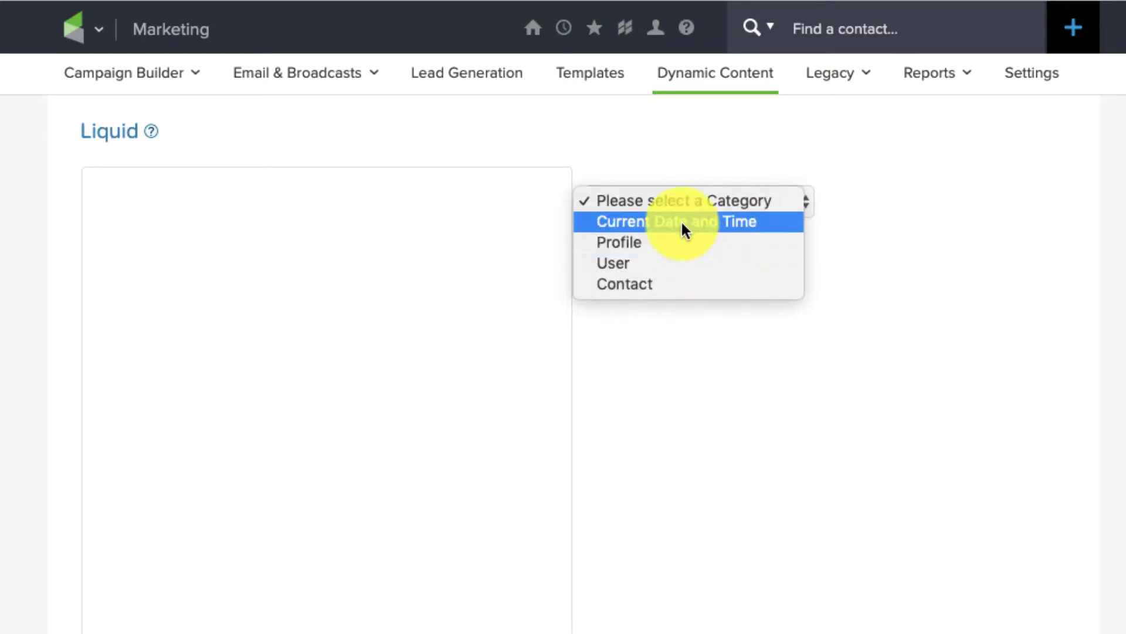
{"action": "left_click", "coordinate": [676, 285]}
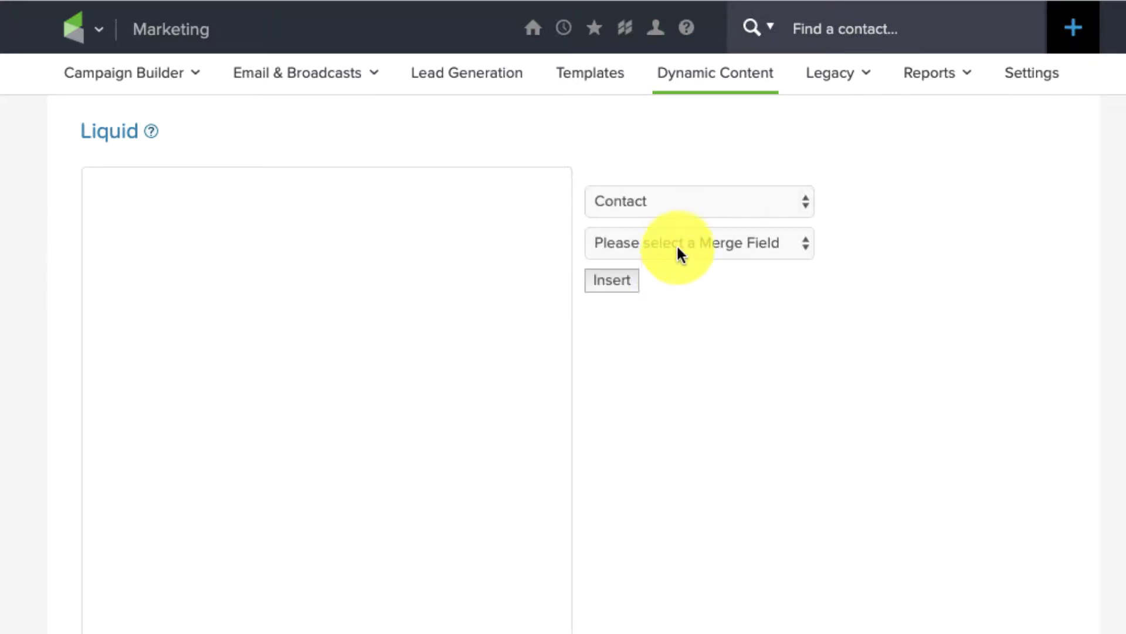
{"action": "left_click", "coordinate": [679, 253]}
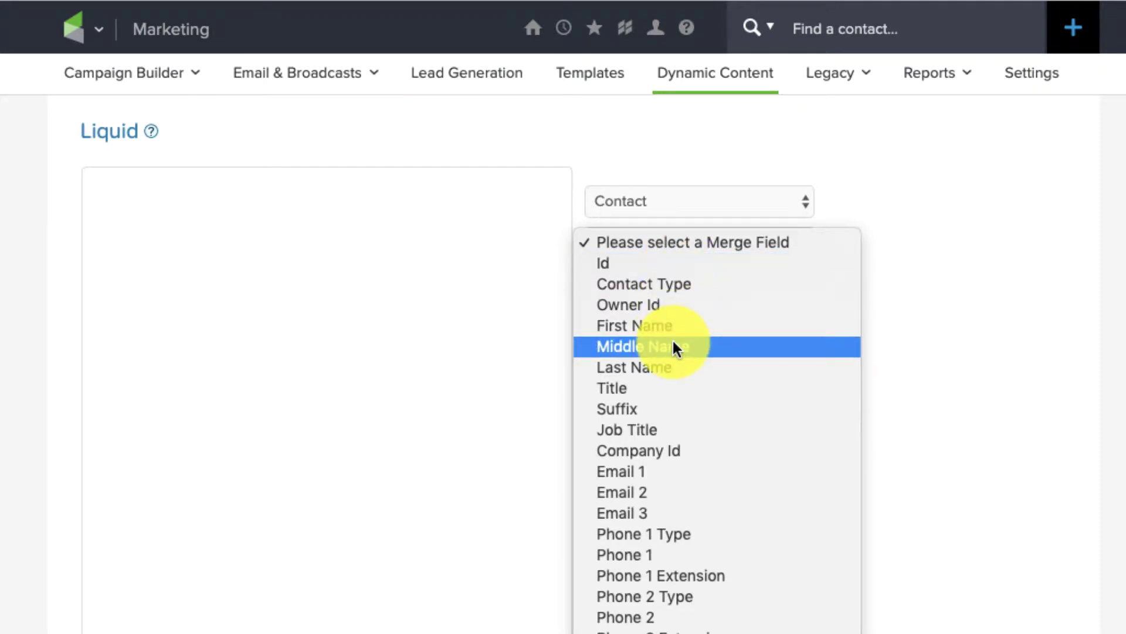
{"action": "scroll", "coordinate": [667, 493], "scroll_direction": "down", "scroll_amount": 10}
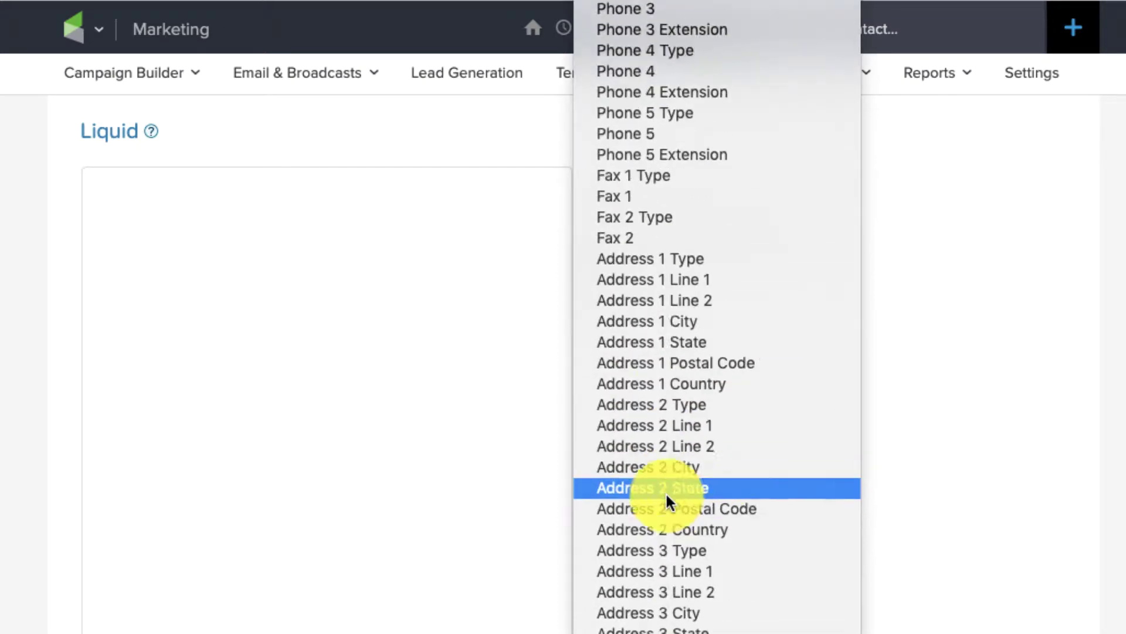
{"action": "scroll", "coordinate": [665, 492], "scroll_direction": "down", "scroll_amount": 10}
{"action": "scroll", "coordinate": [666, 492], "scroll_direction": "down", "scroll_amount": 13}
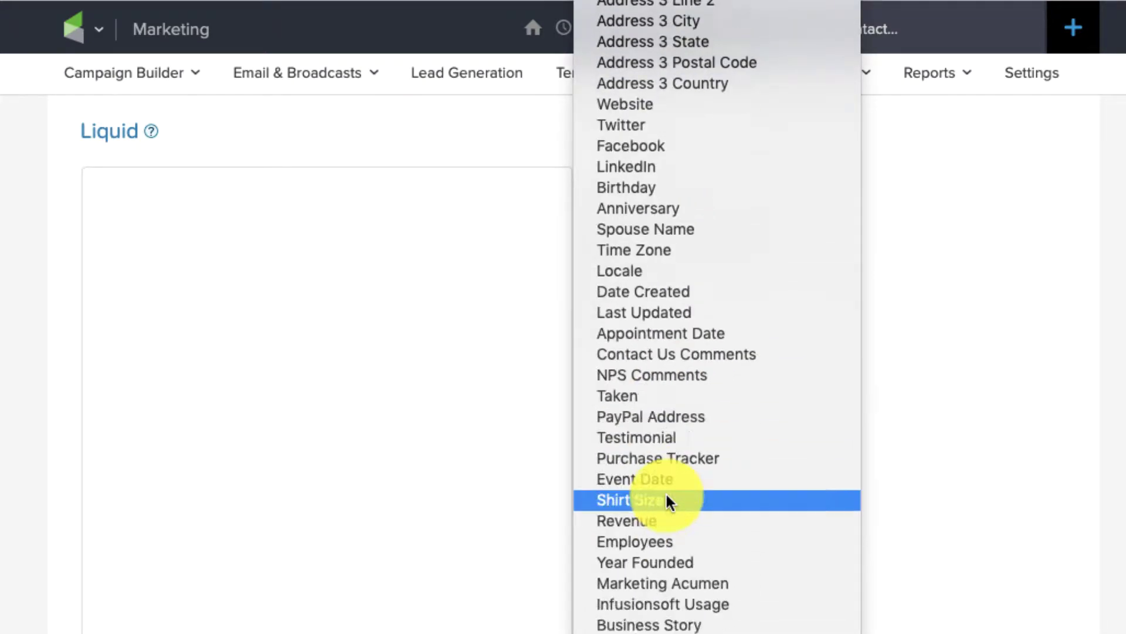
{"action": "scroll", "coordinate": [668, 500], "scroll_direction": "down", "scroll_amount": 10}
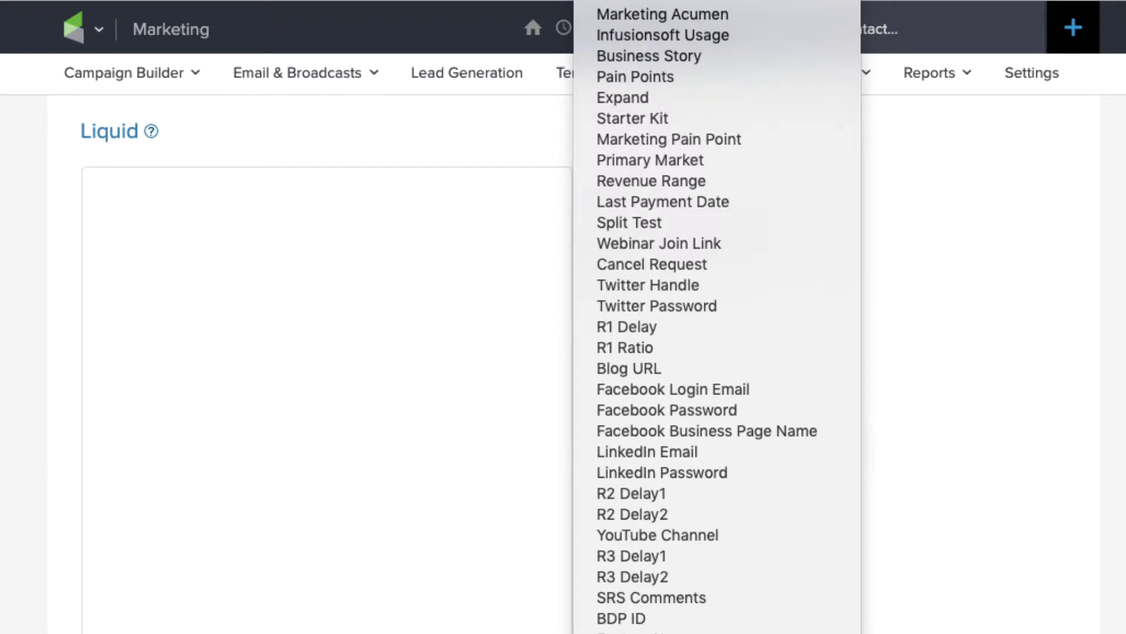
{"action": "key", "text": "Escape"}
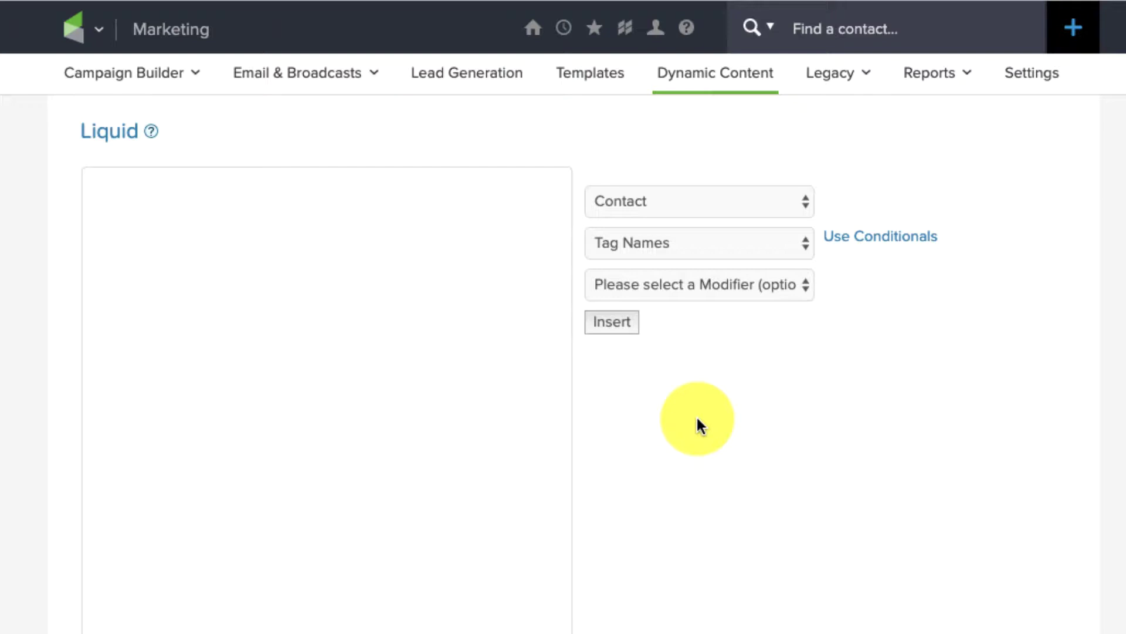
Leave the modifier list unused and switch the builder to conditional logic
{"action": "left_click", "coordinate": [734, 285]}
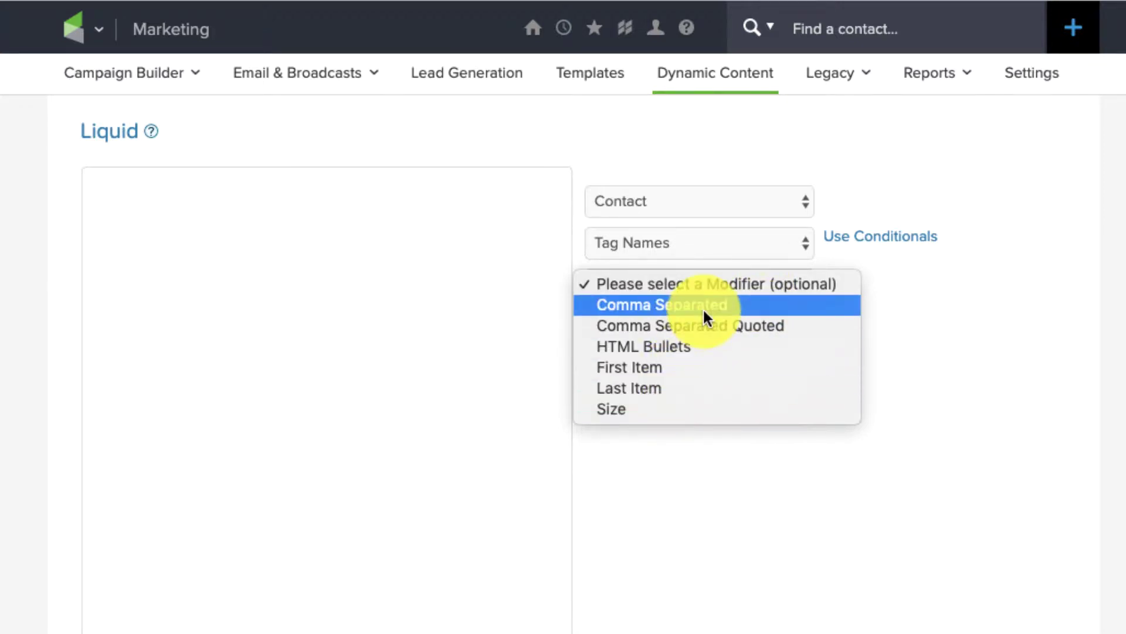
{"action": "key", "text": "Escape"}
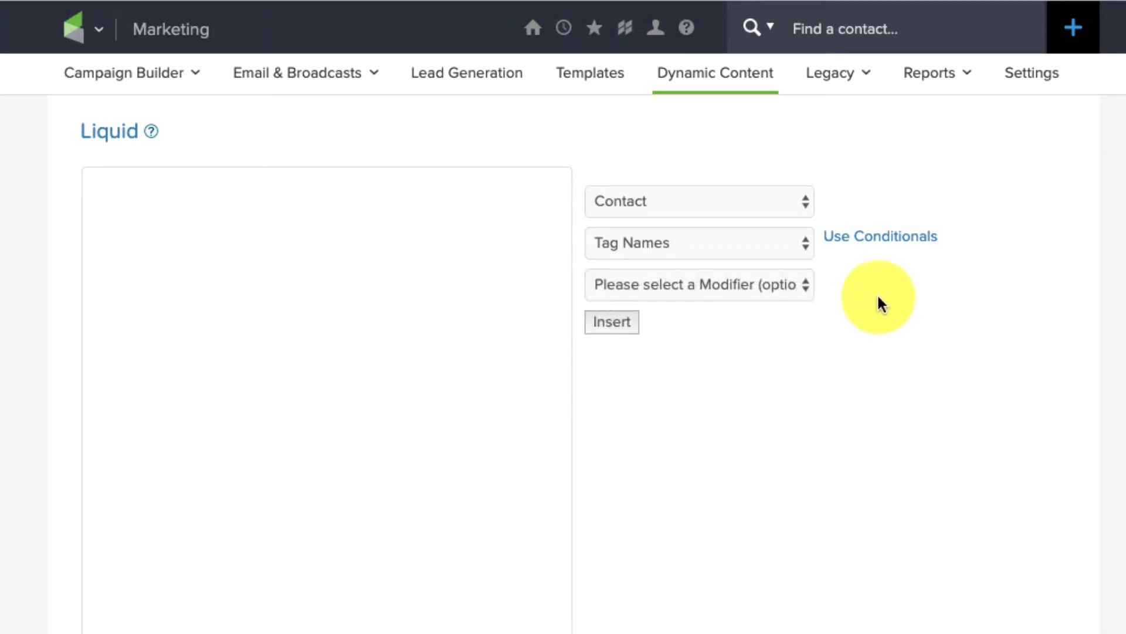
{"action": "left_click", "coordinate": [749, 285]}
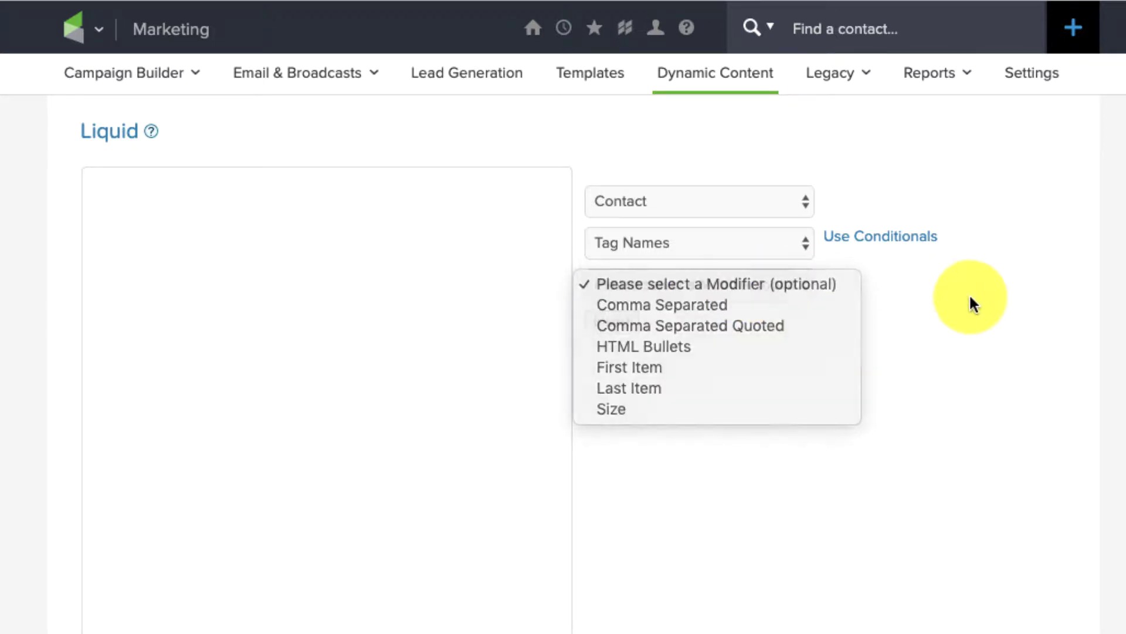
{"action": "key", "text": "Escape"}
{"action": "left_click", "coordinate": [918, 249]}
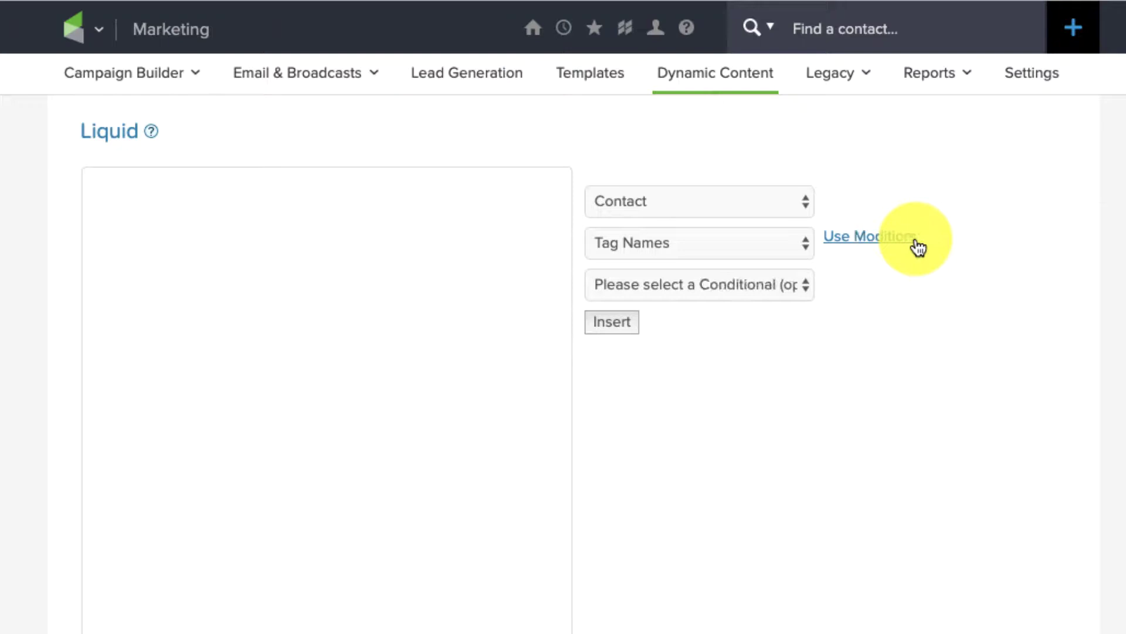
Add an If condition checking that the tags contain 'OG Member'
{"action": "left_click", "coordinate": [778, 294]}
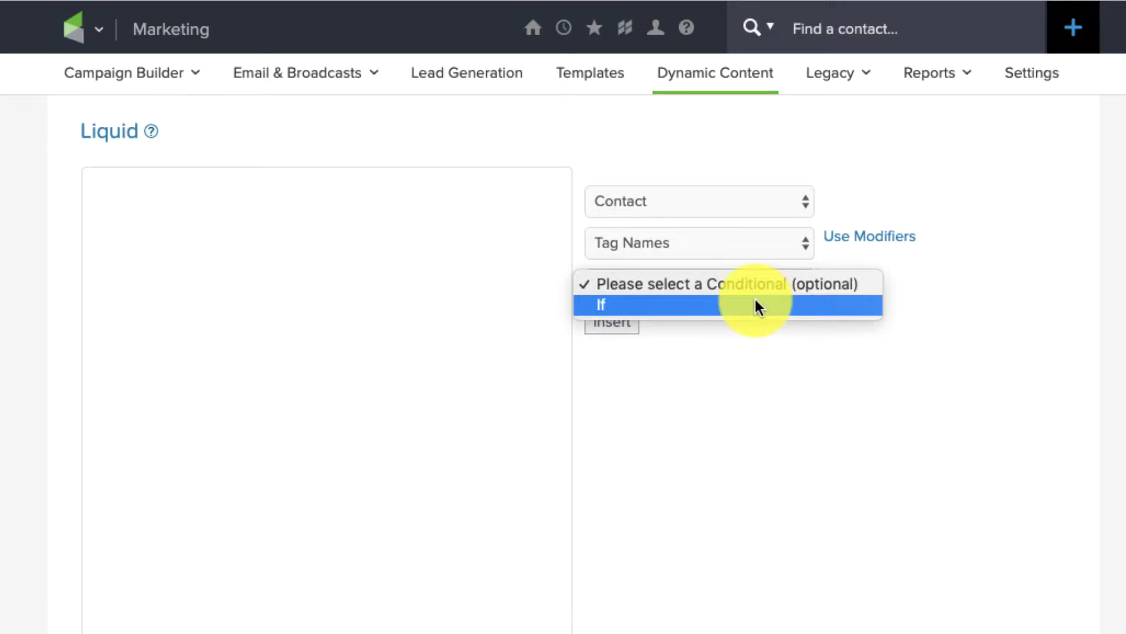
{"action": "left_click", "coordinate": [749, 302]}
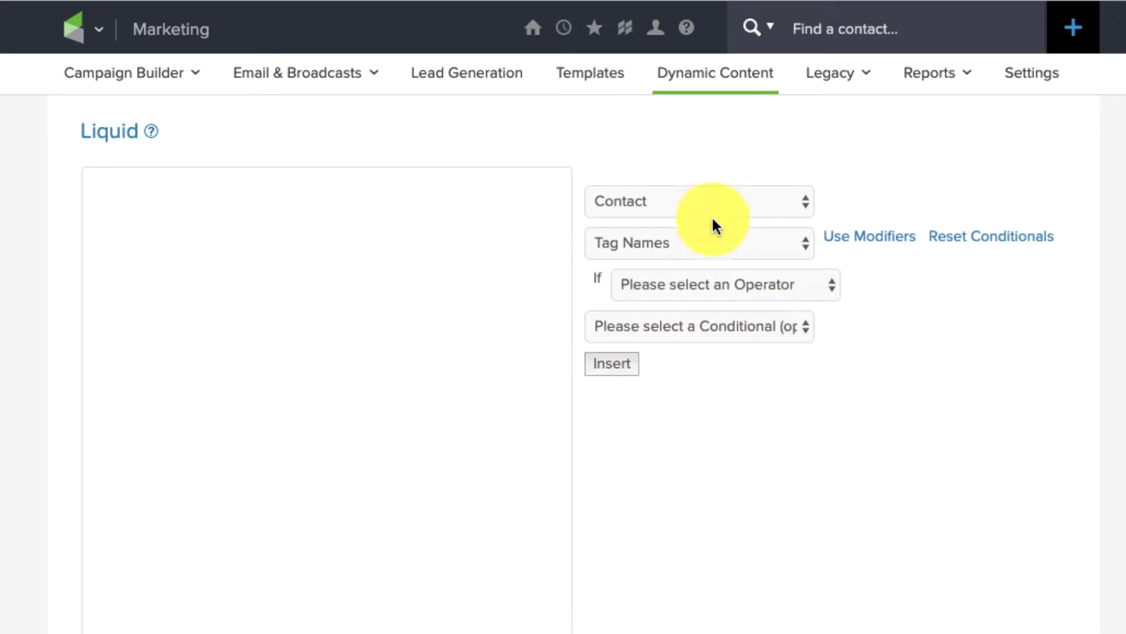
{"action": "left_click", "coordinate": [698, 284]}
{"action": "left_click", "coordinate": [699, 298]}
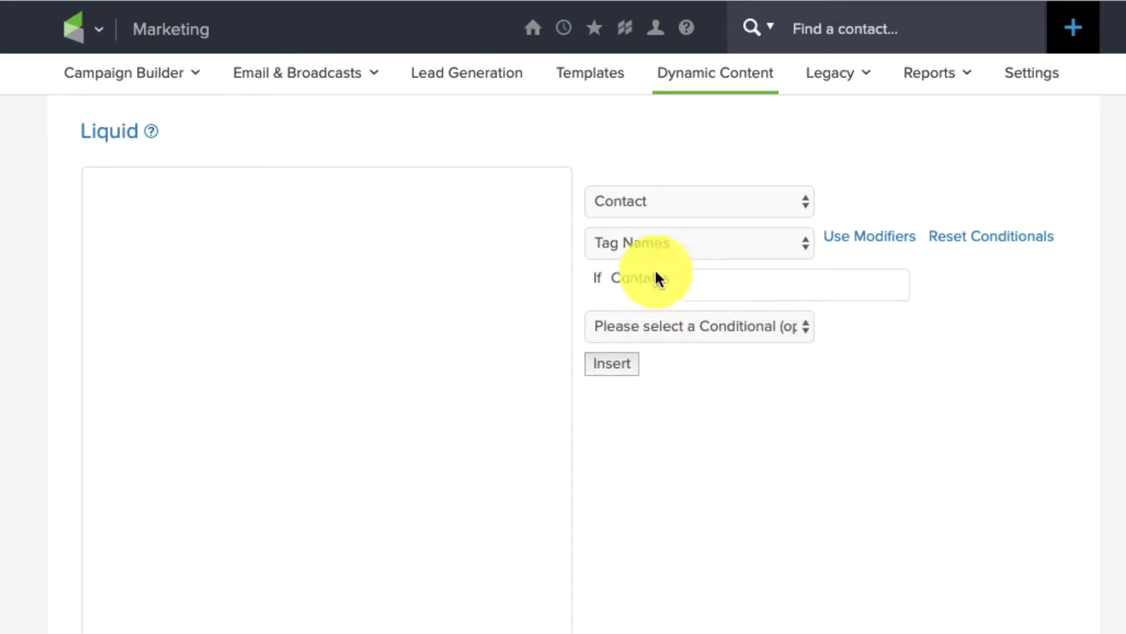
{"action": "left_click", "coordinate": [725, 280]}
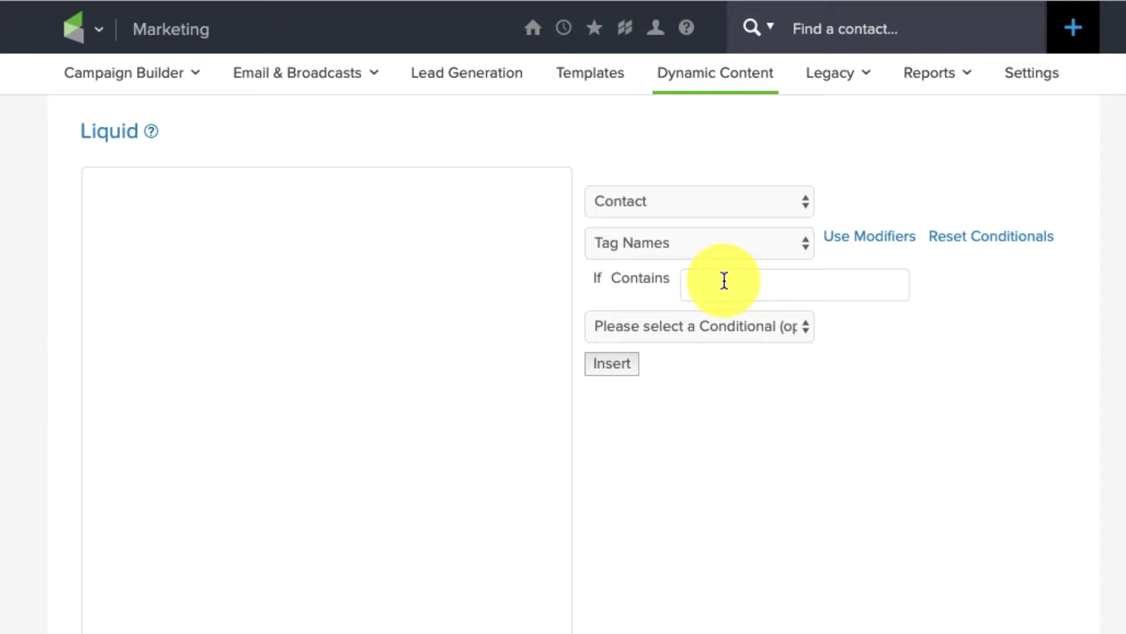
{"action": "type", "text": "OG Member"}
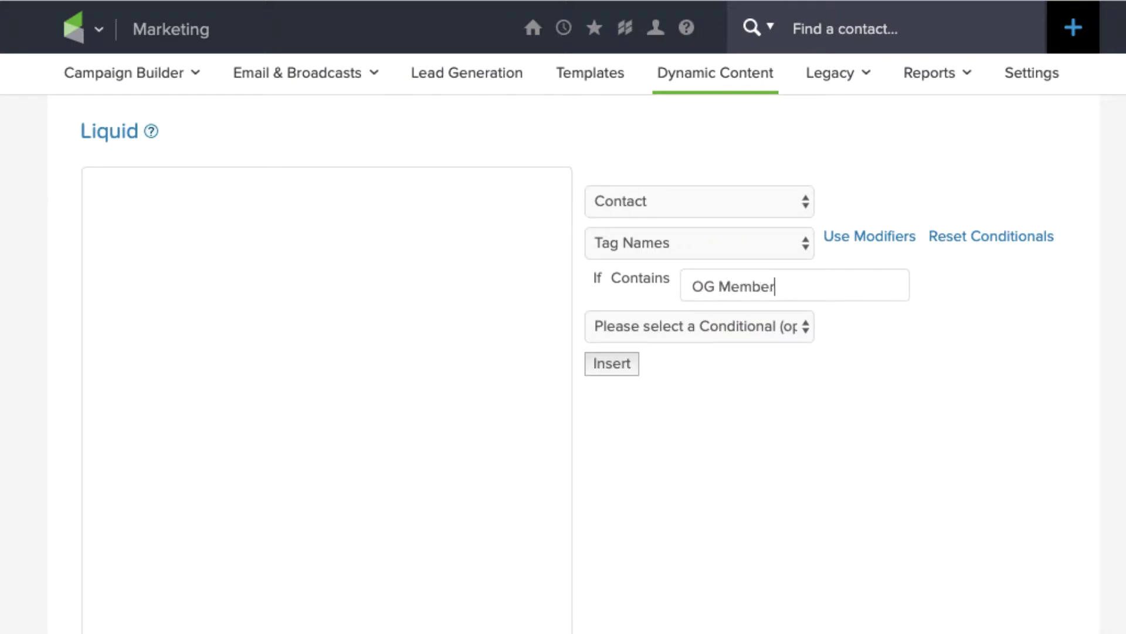
Add an Else branch and insert the generated if/else Liquid code
{"action": "left_click", "coordinate": [807, 327]}
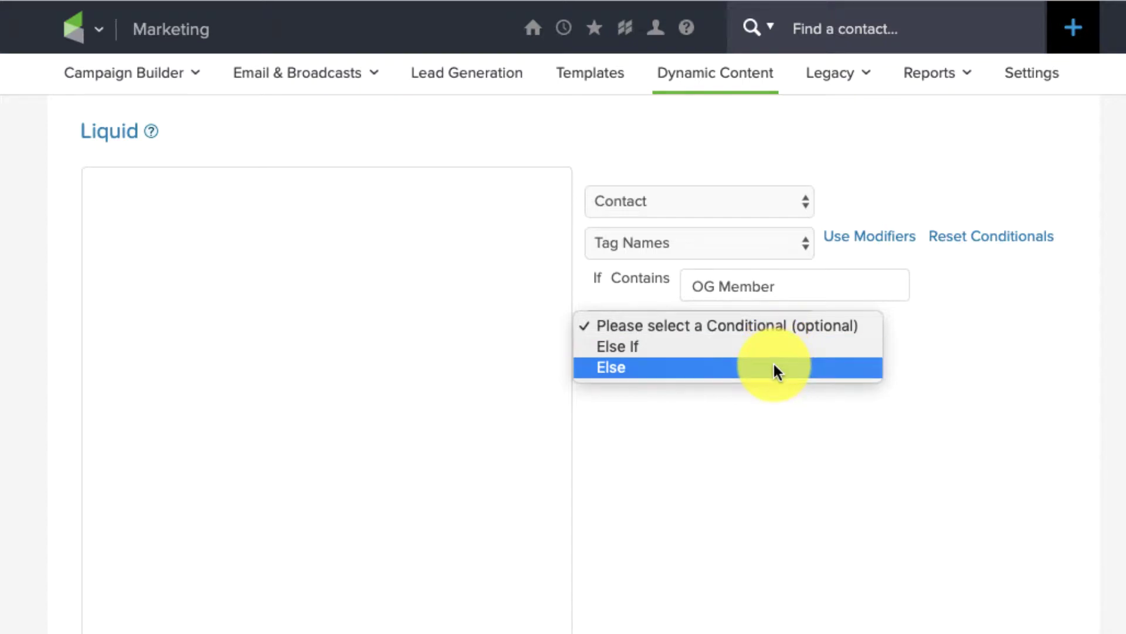
{"action": "left_click", "coordinate": [773, 368]}
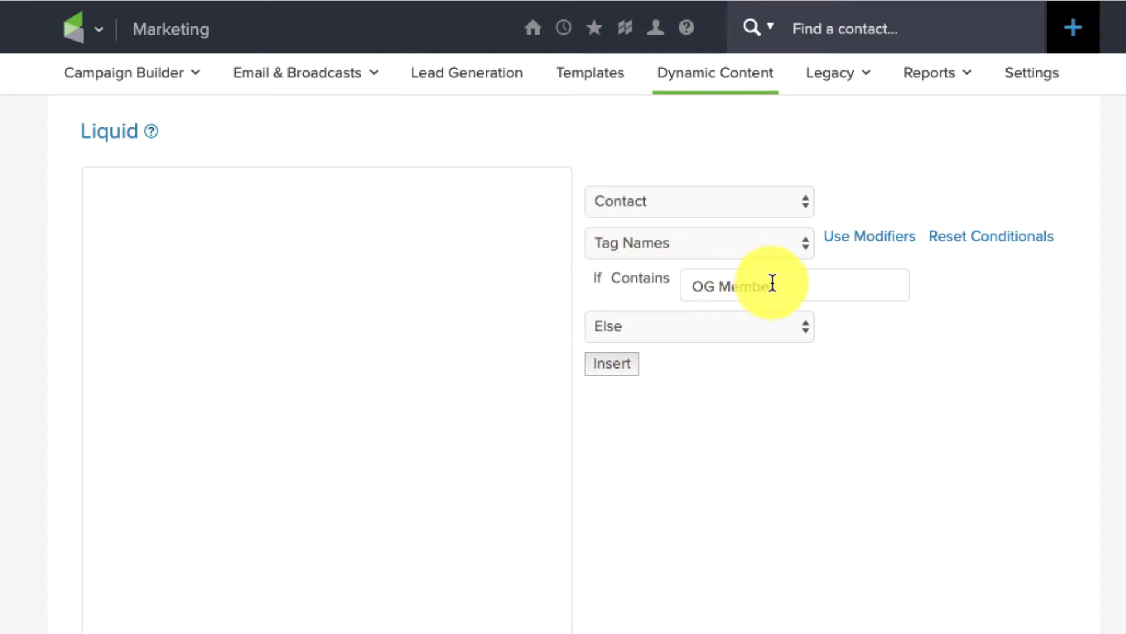
{"action": "left_click", "coordinate": [647, 327]}
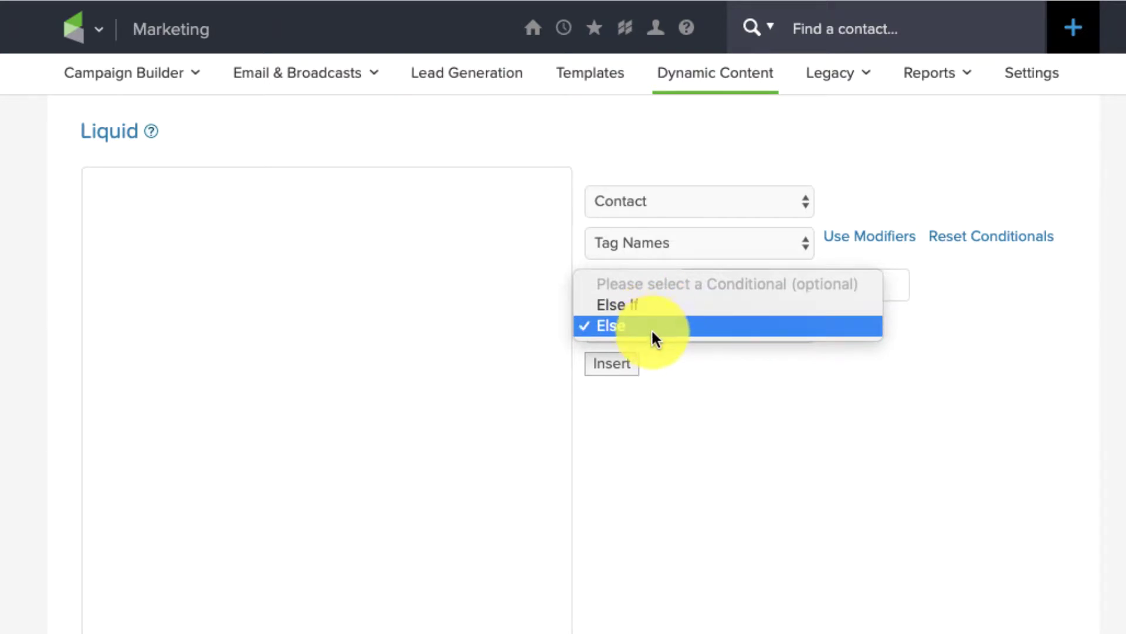
{"action": "left_click", "coordinate": [960, 343]}
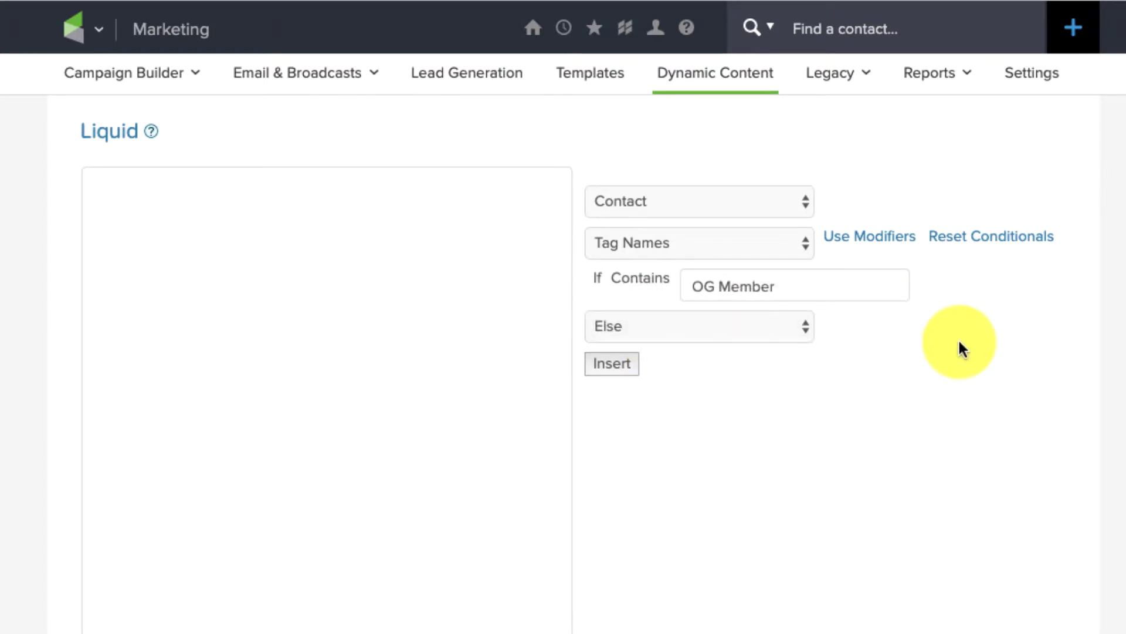
{"action": "left_click", "coordinate": [612, 367]}
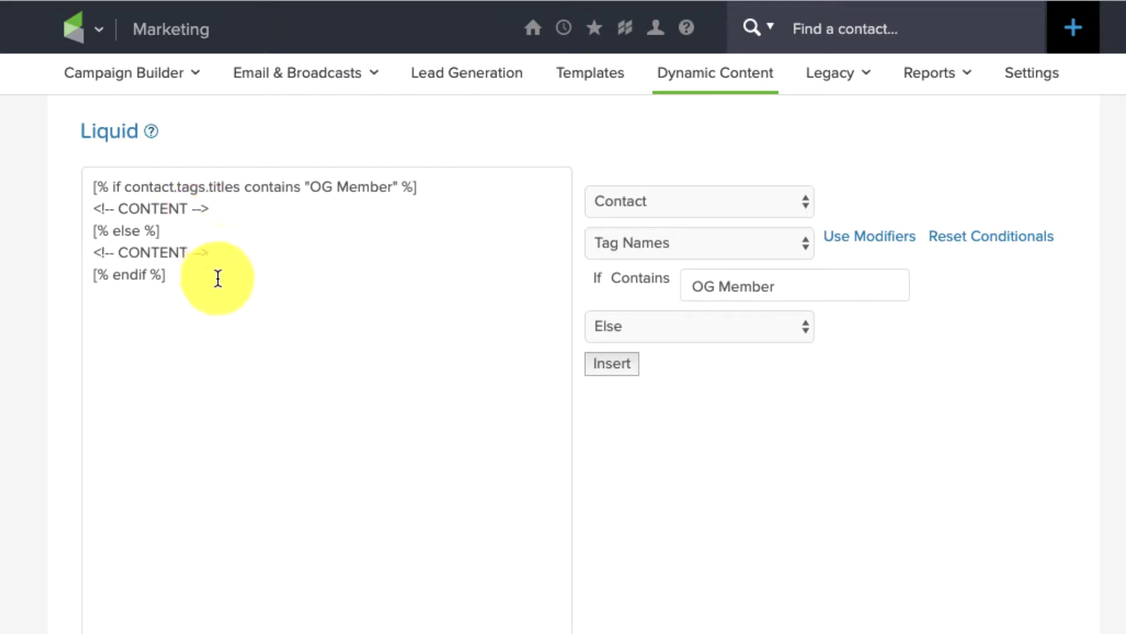
Replace the first CONTENT placeholder with 'Thanks for being an OG Member'
{"action": "left_click_drag", "start_coordinate": [218, 280], "coordinate": [49, 184]}
{"action": "left_click", "coordinate": [242, 220]}
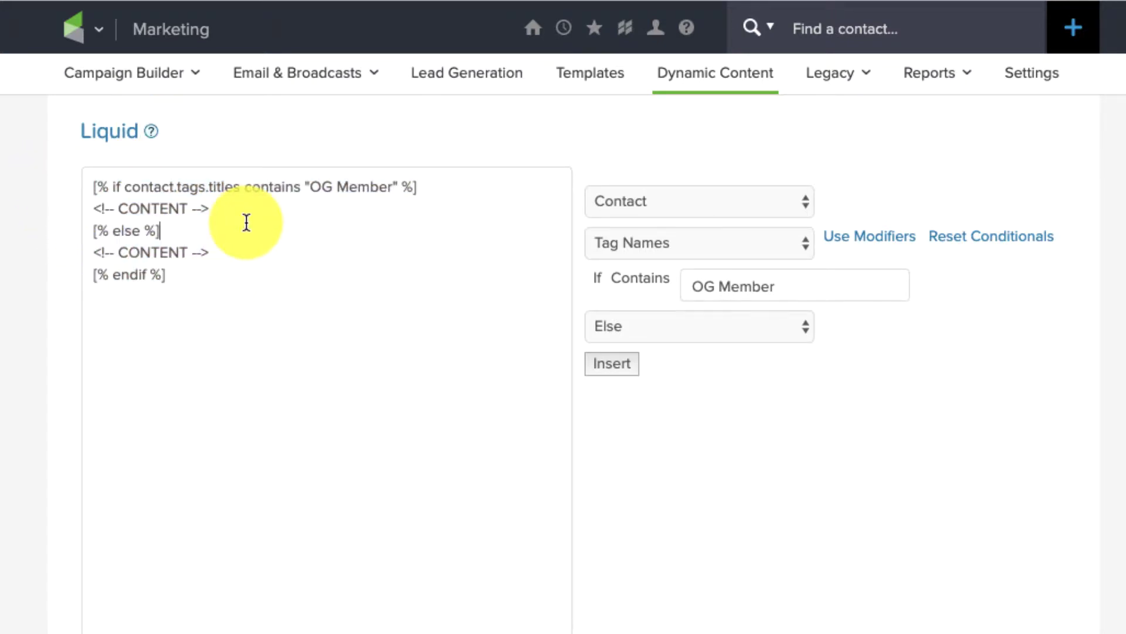
{"action": "left_click_drag", "start_coordinate": [234, 212], "coordinate": [50, 211]}
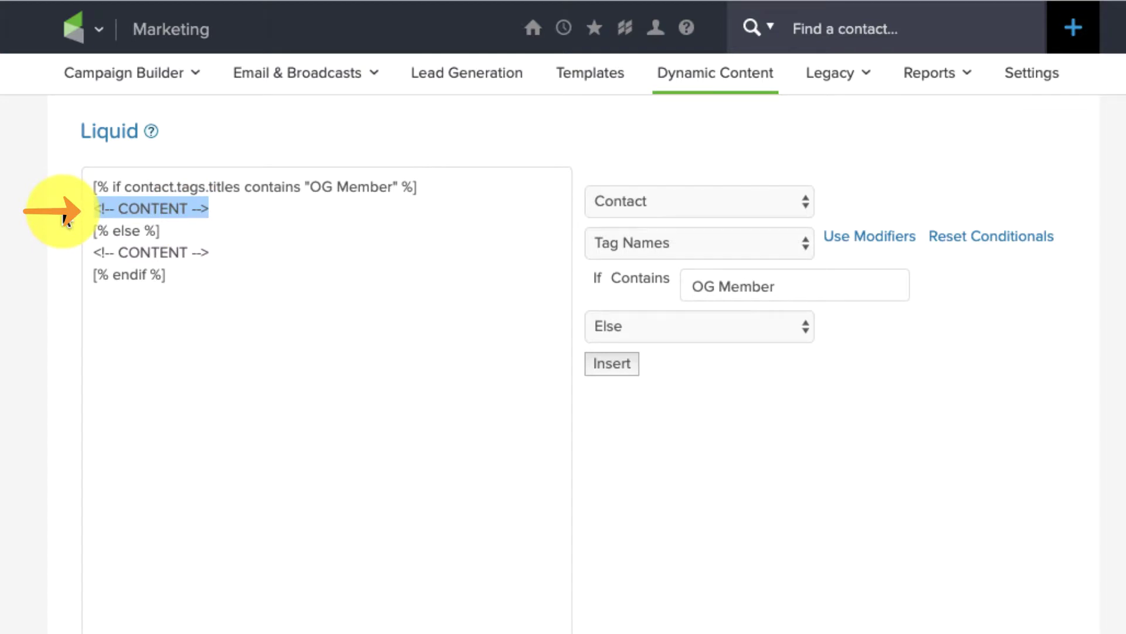
{"action": "type", "text": "Thanks for be"}
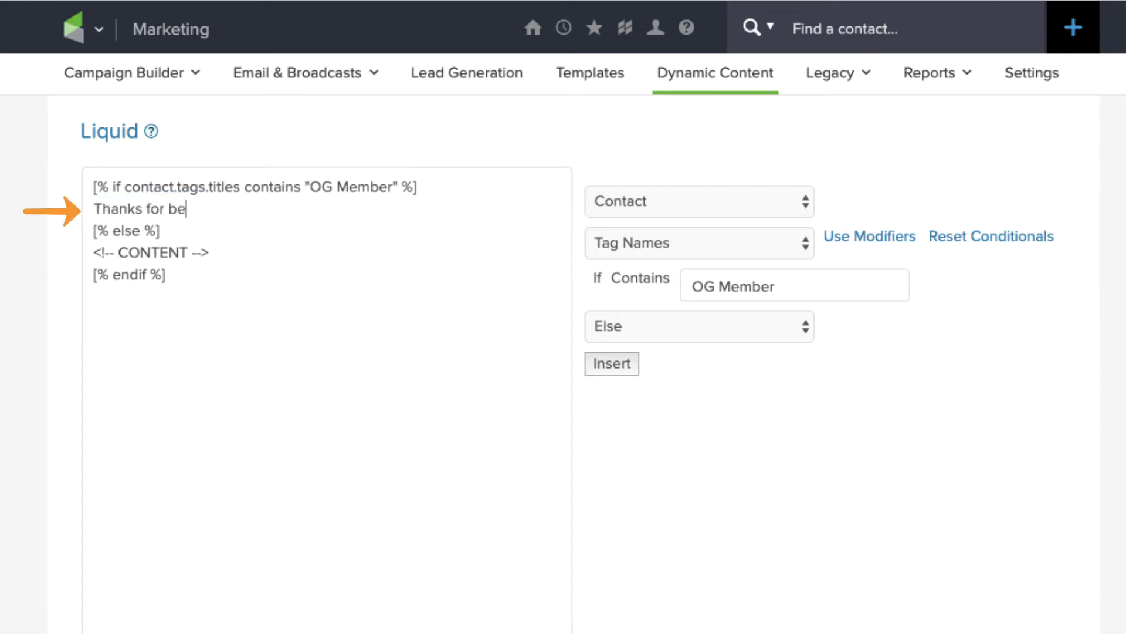
{"action": "type", "text": "ing an OG Member"}
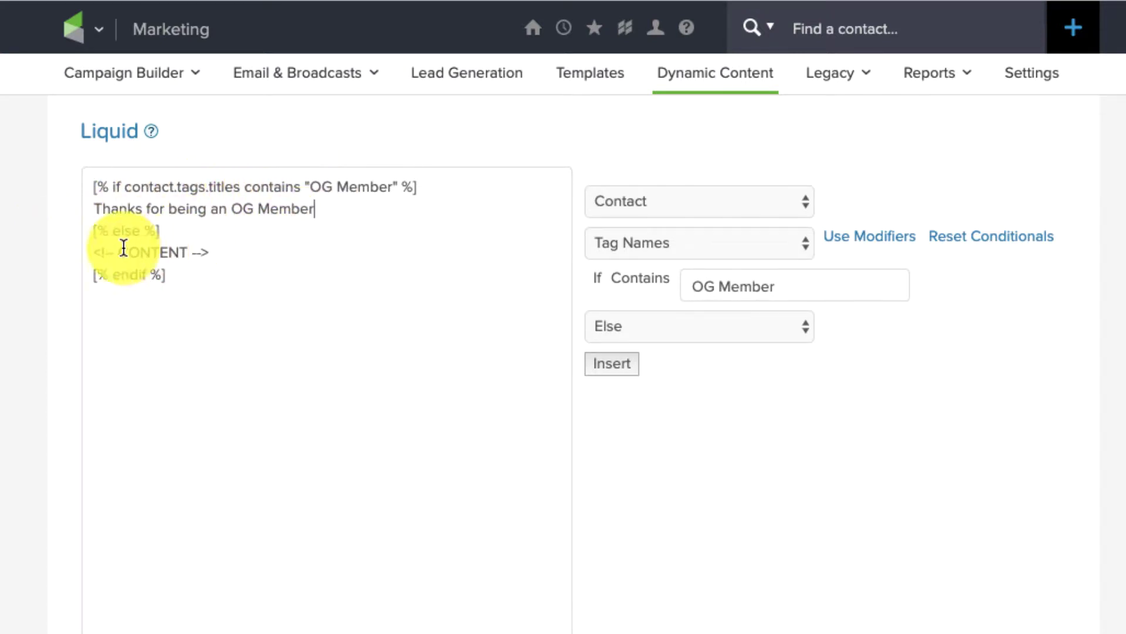
Replace the Else placeholder with 'You should check out the OG Membership.' and select the code
{"action": "left_click_drag", "start_coordinate": [161, 231], "coordinate": [93, 231]}
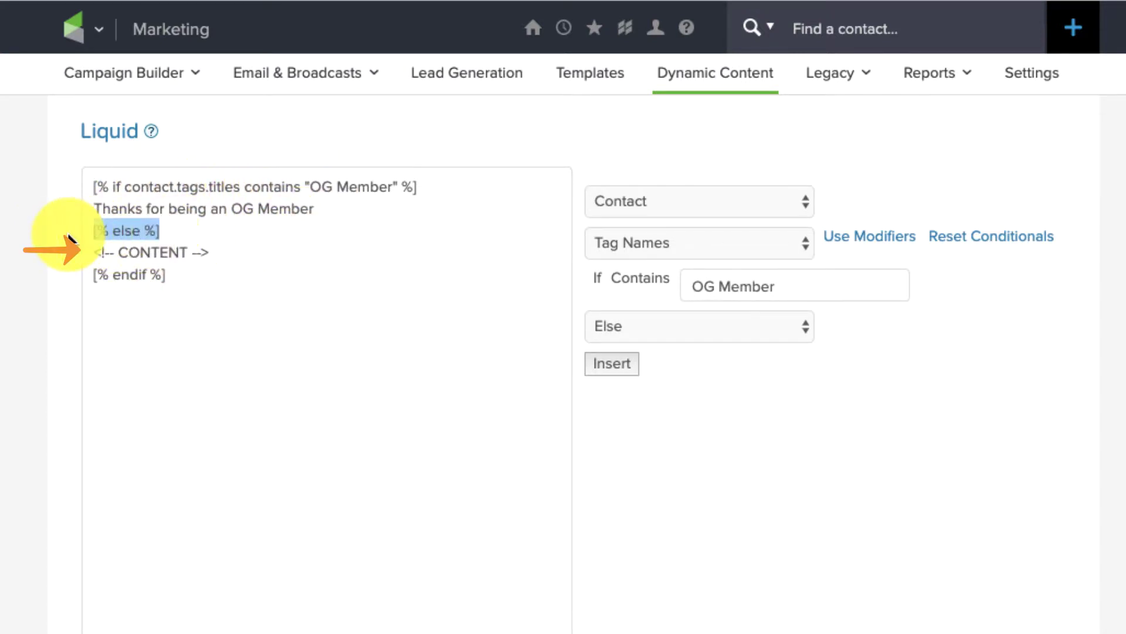
{"action": "left_click", "coordinate": [253, 252]}
{"action": "left_click_drag", "start_coordinate": [253, 251], "coordinate": [29, 254]}
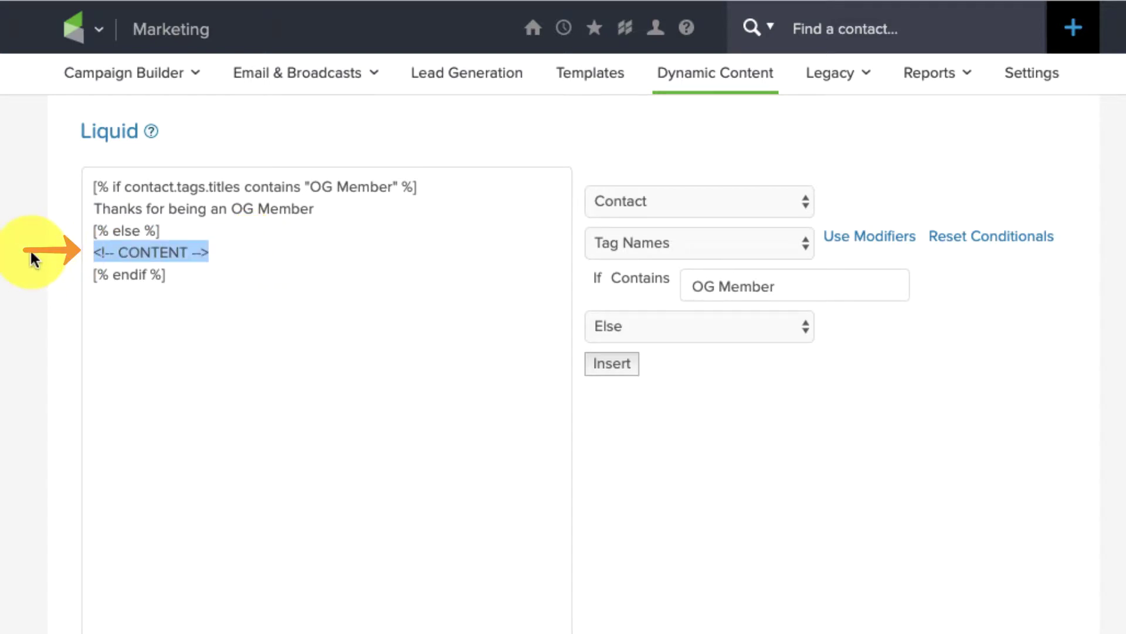
{"action": "type", "text": "You should ch"}
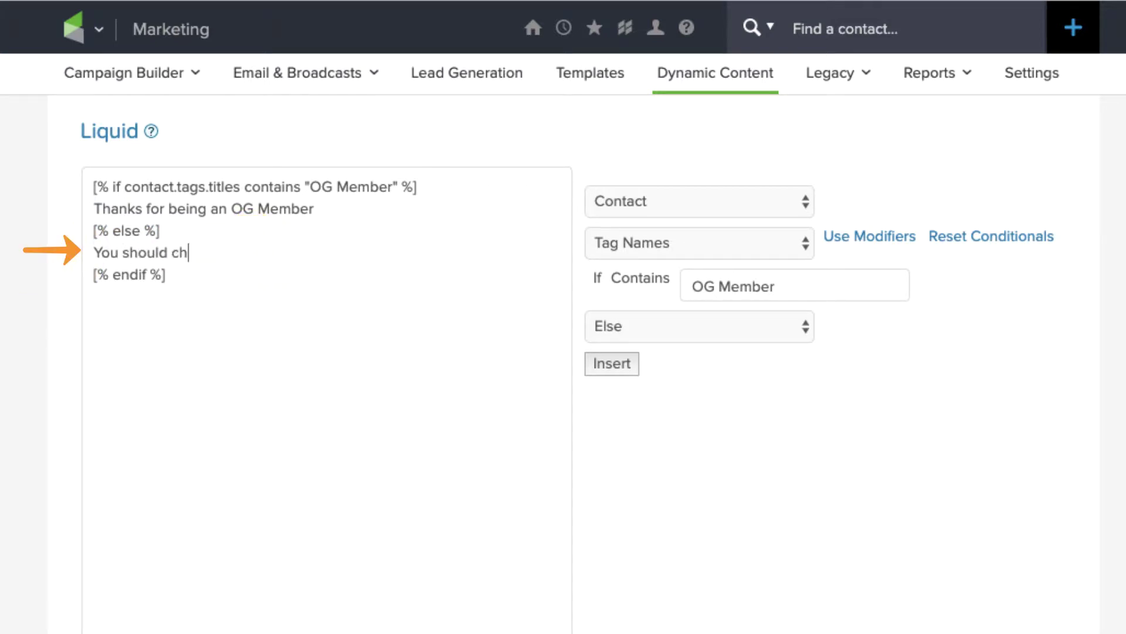
{"action": "type", "text": "eck out the oG M"}
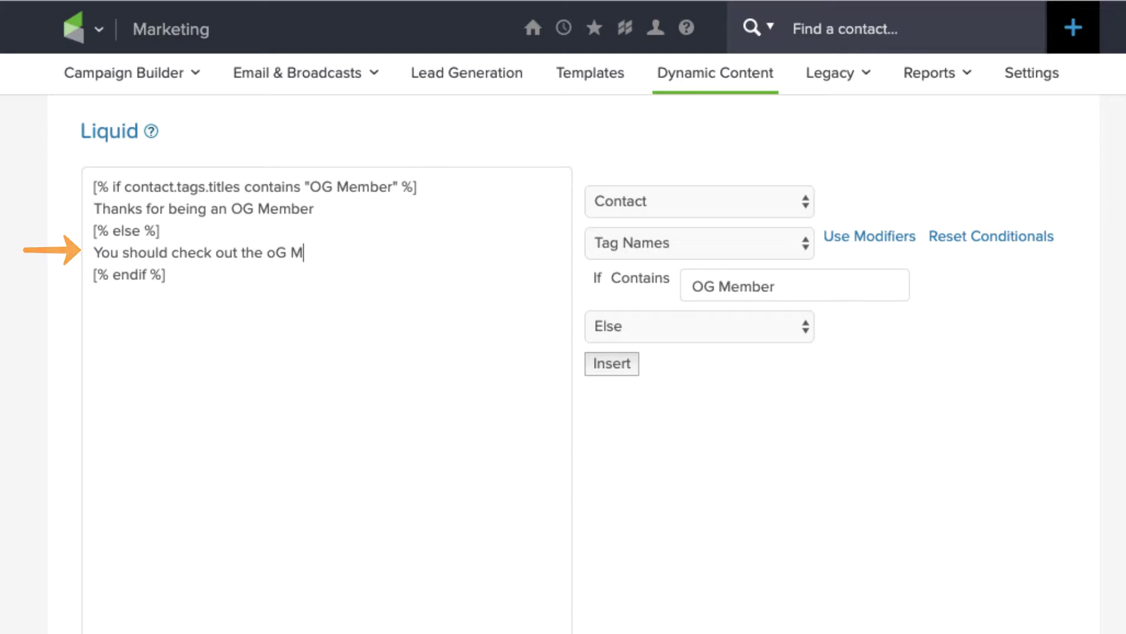
{"action": "key", "text": "BackSpace"}
{"action": "key", "text": "BackSpace"}
{"action": "key", "text": "BackSpace"}
{"action": "key", "text": "BackSpace"}
{"action": "type", "text": "OG Membership"}
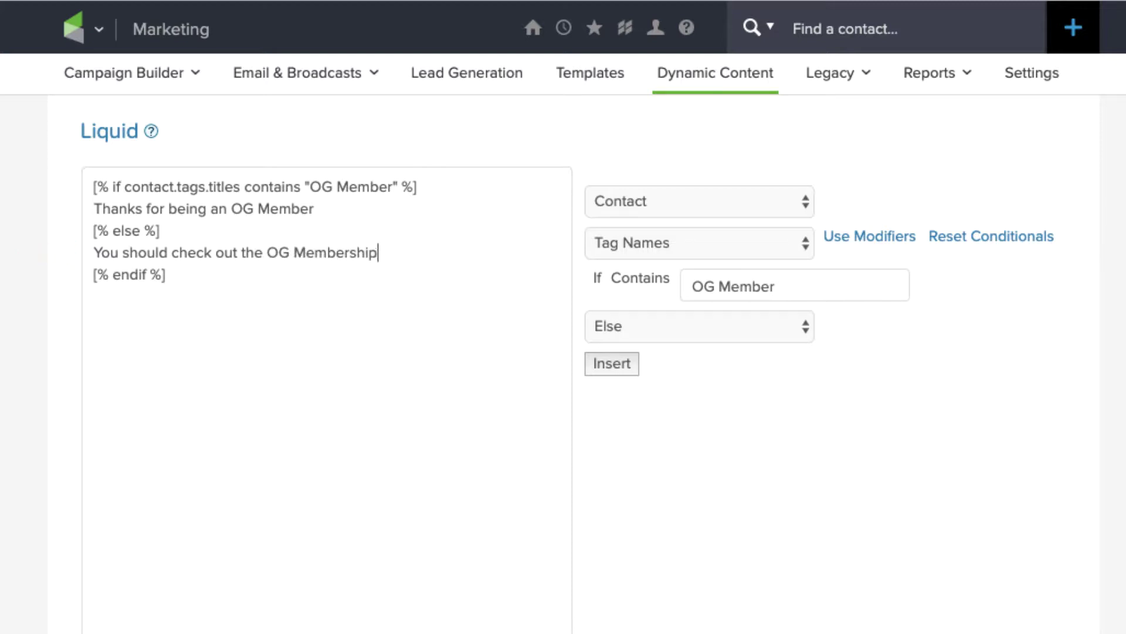
{"action": "type", "text": "."}
{"action": "left_click", "coordinate": [182, 271]}
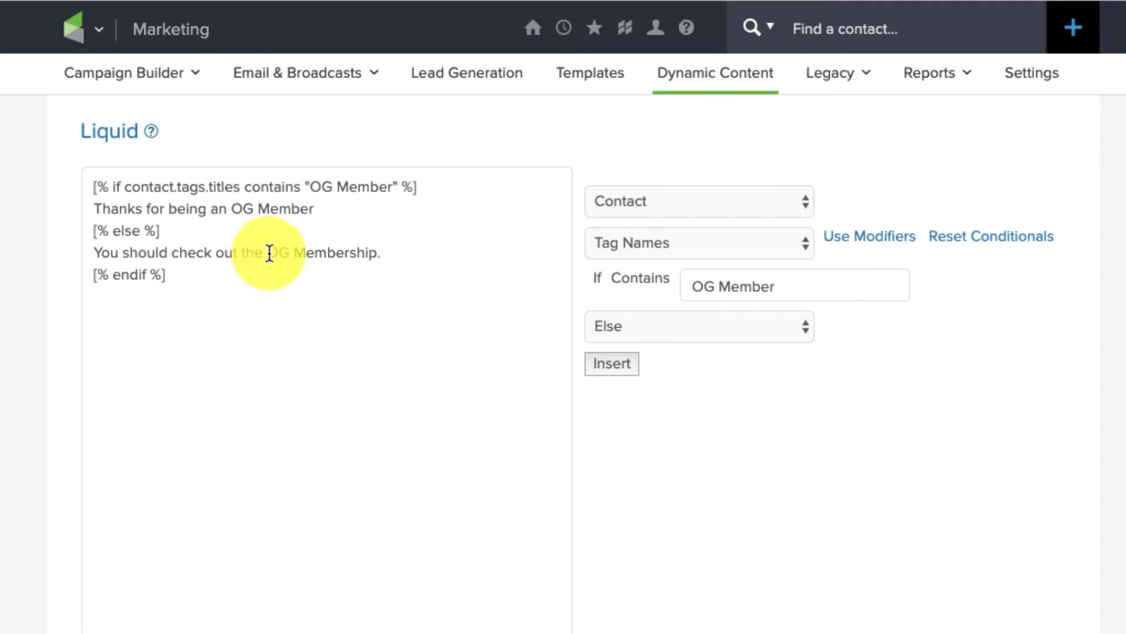
{"action": "left_click_drag", "start_coordinate": [268, 253], "coordinate": [392, 252]}
{"action": "left_click", "coordinate": [392, 252]}
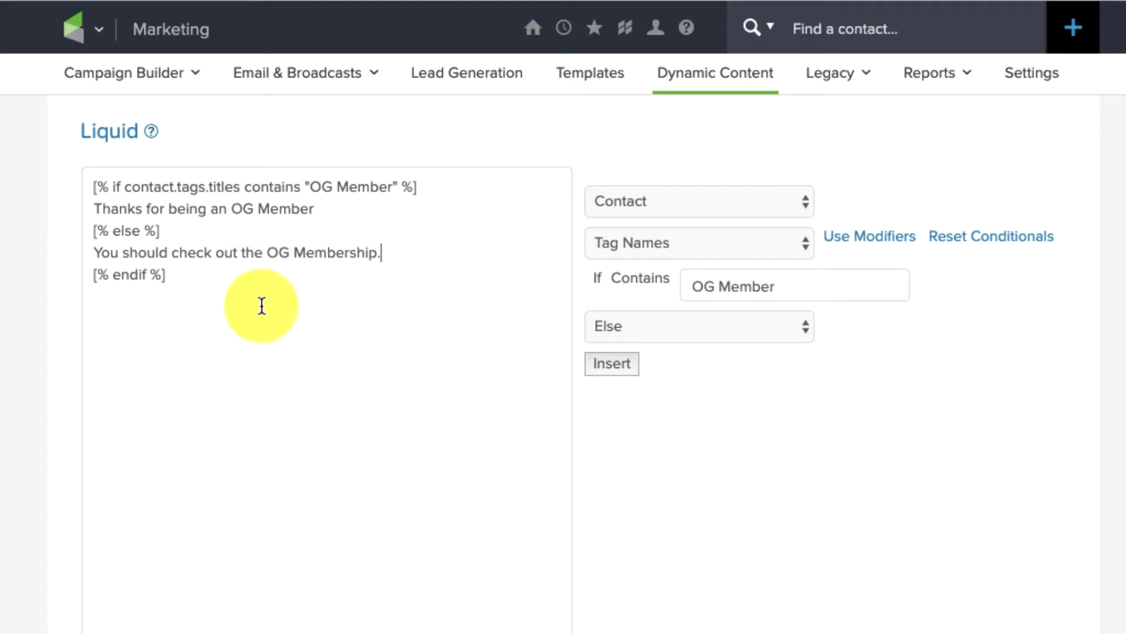
{"action": "left_click_drag", "start_coordinate": [224, 294], "coordinate": [55, 166]}
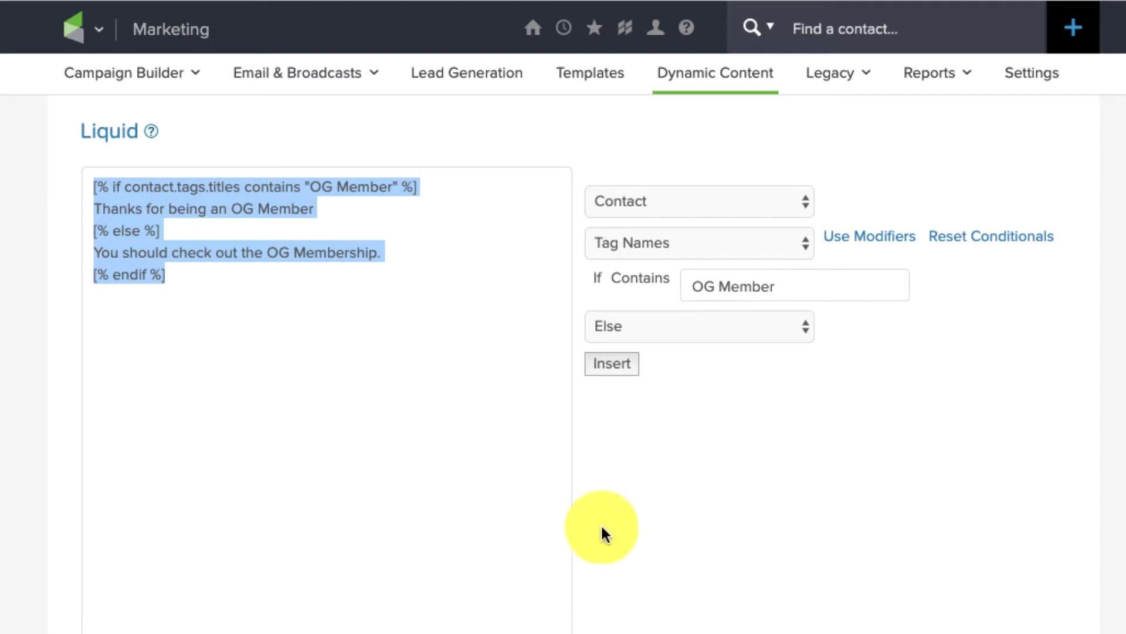
Test the Liquid code on a non-member contact and close the Resolved result
{"action": "left_click", "coordinate": [669, 536]}
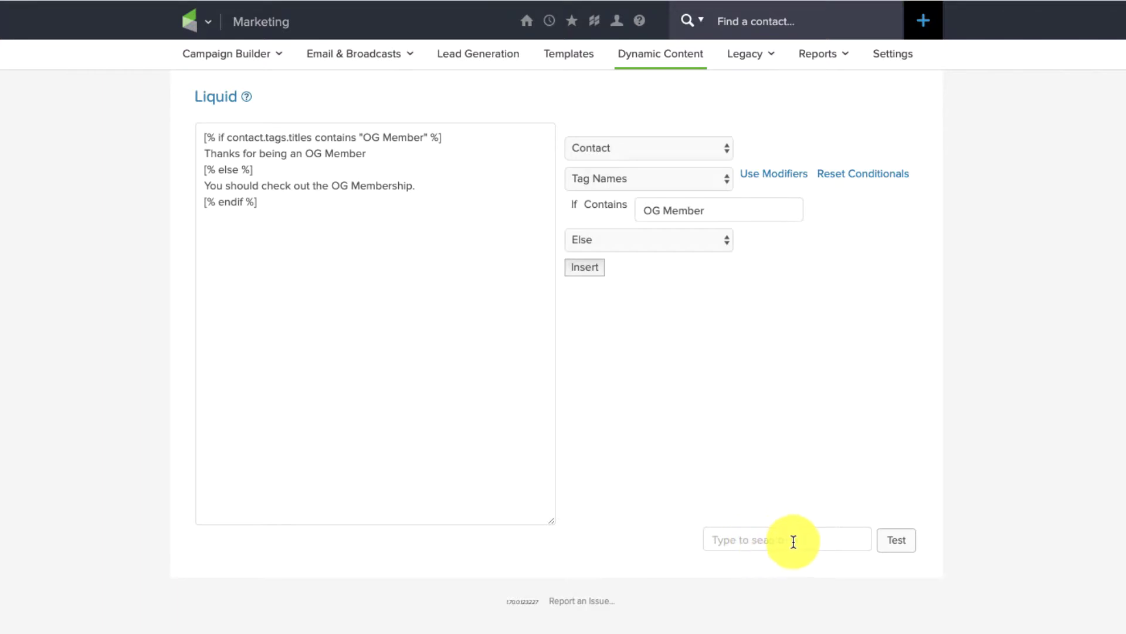
{"action": "left_click", "coordinate": [793, 541]}
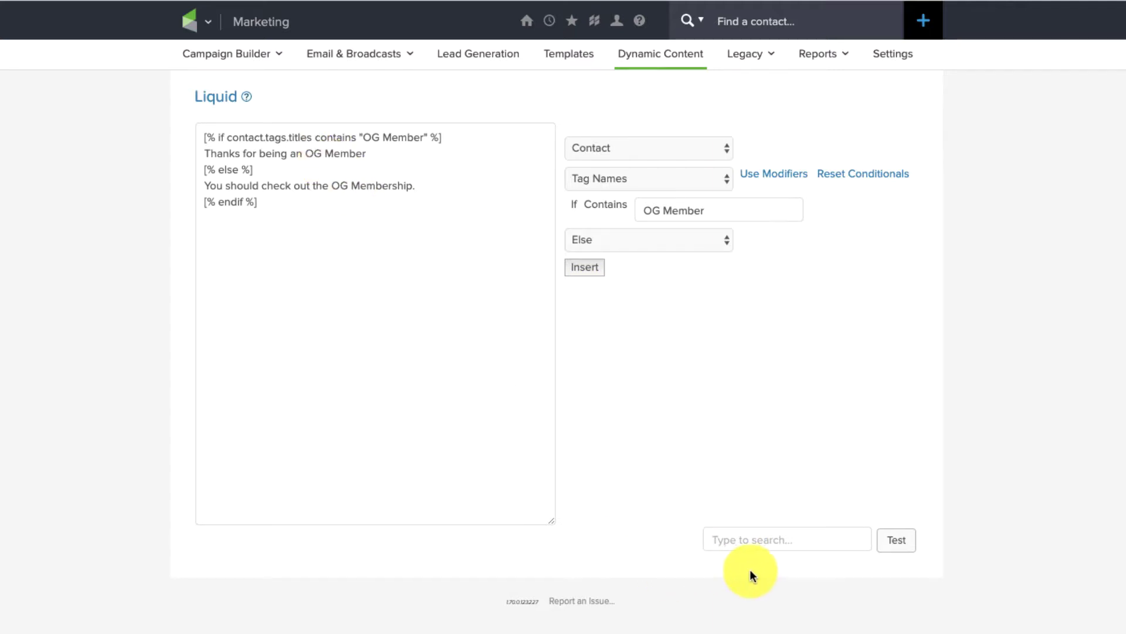
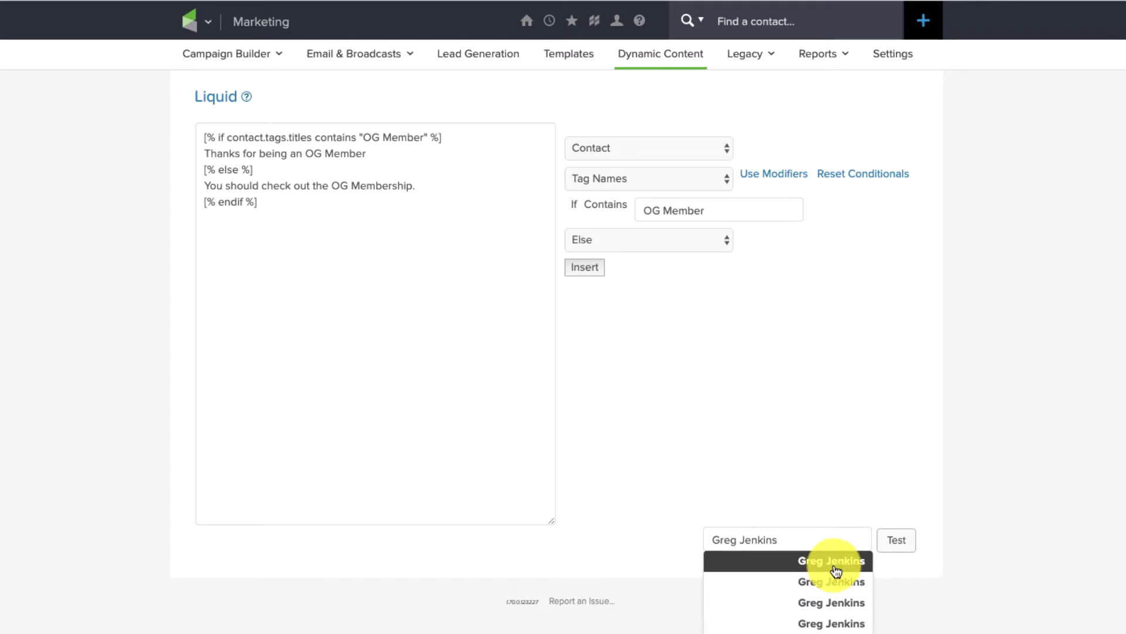
{"action": "left_click", "coordinate": [836, 567]}
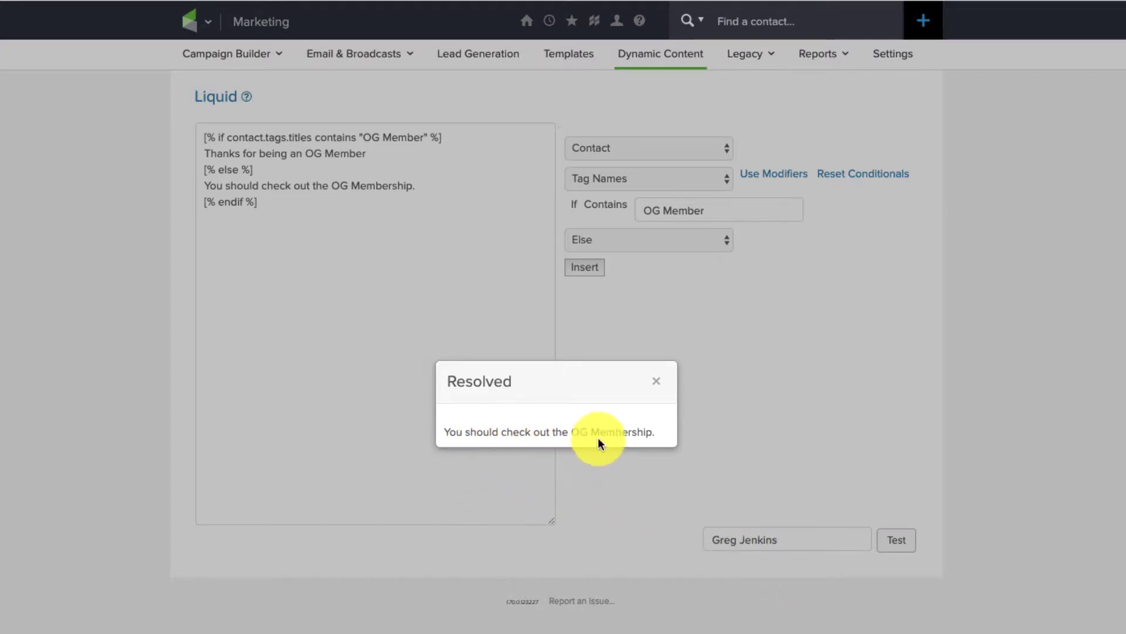
{"action": "left_click", "coordinate": [656, 381]}
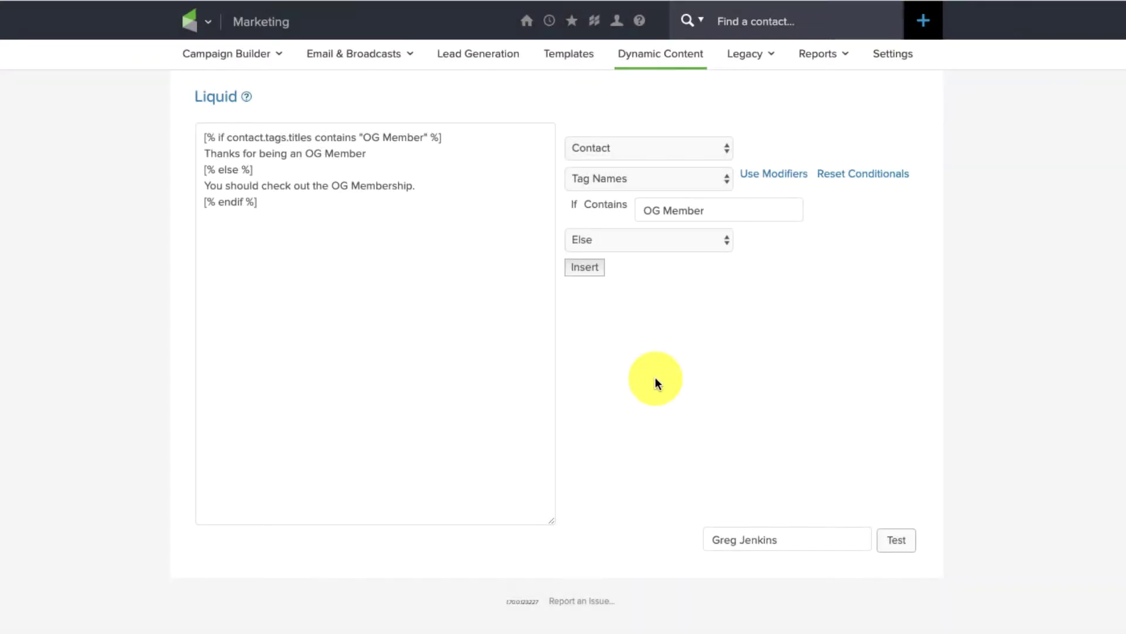
Retest with an OG Member contact, then end the thank-you line with a period
{"action": "left_click_drag", "start_coordinate": [785, 527], "coordinate": [484, 546]}
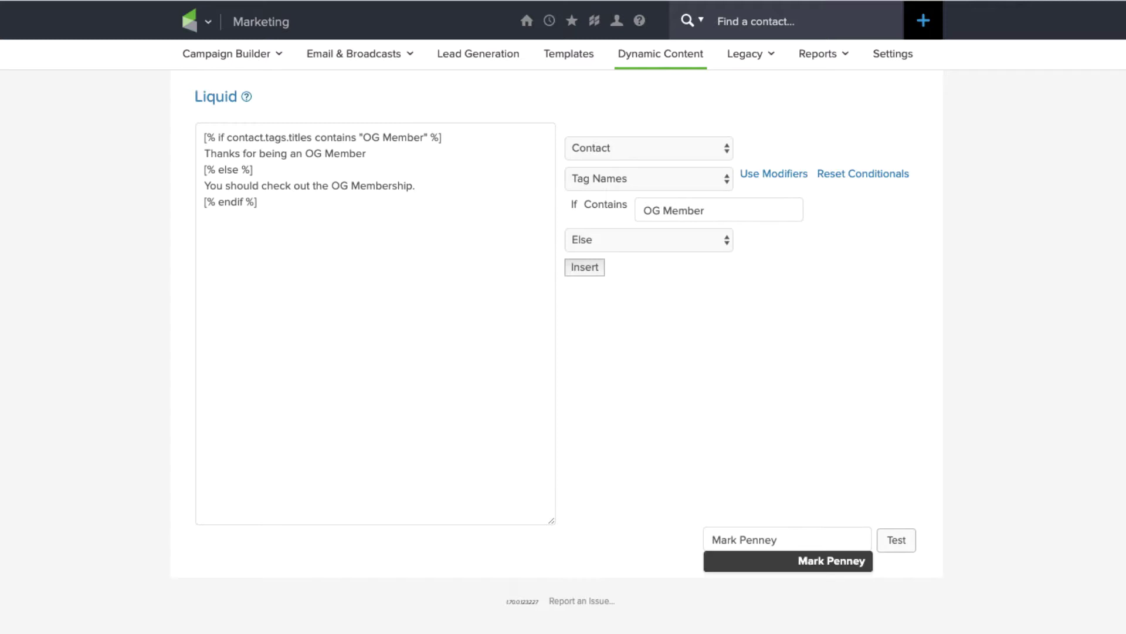
{"action": "left_click", "coordinate": [751, 558]}
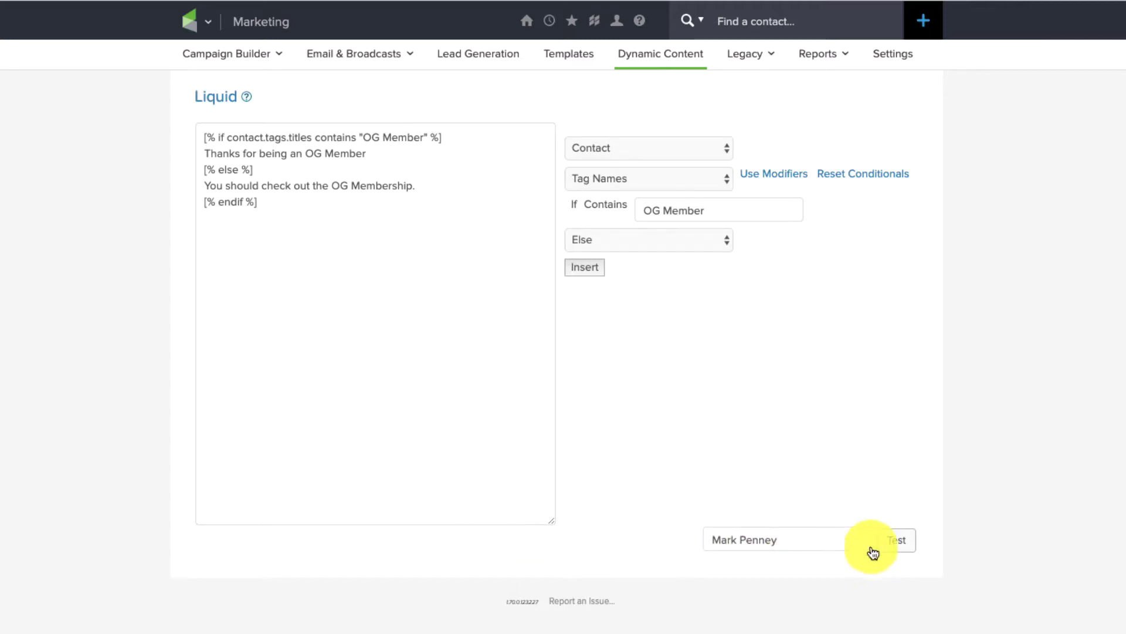
{"action": "left_click", "coordinate": [901, 548]}
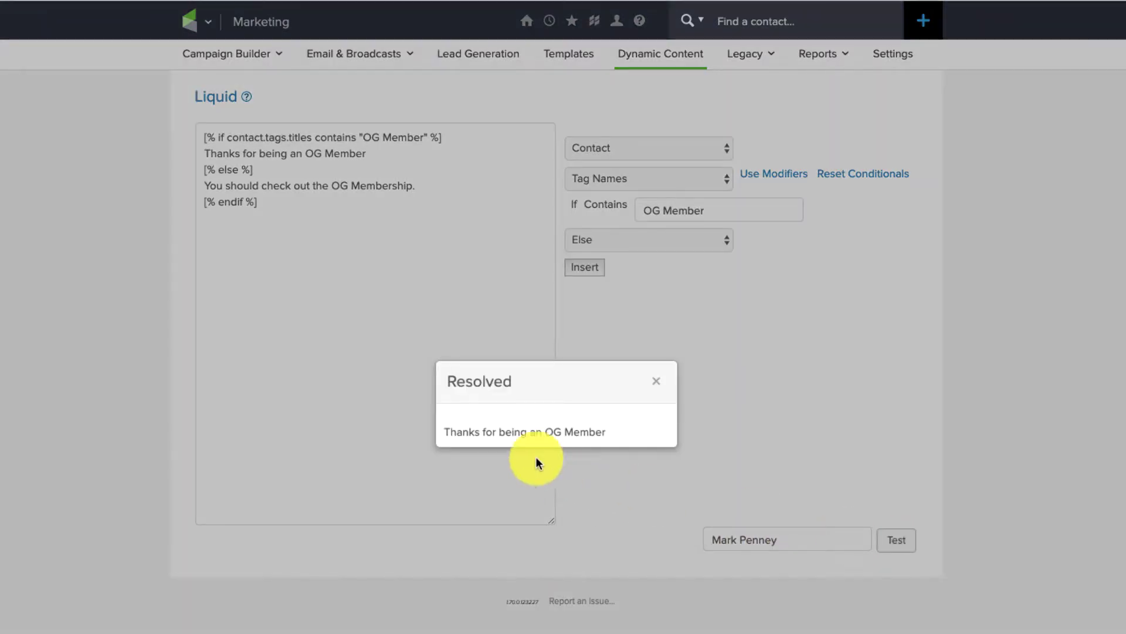
{"action": "left_click", "coordinate": [657, 381]}
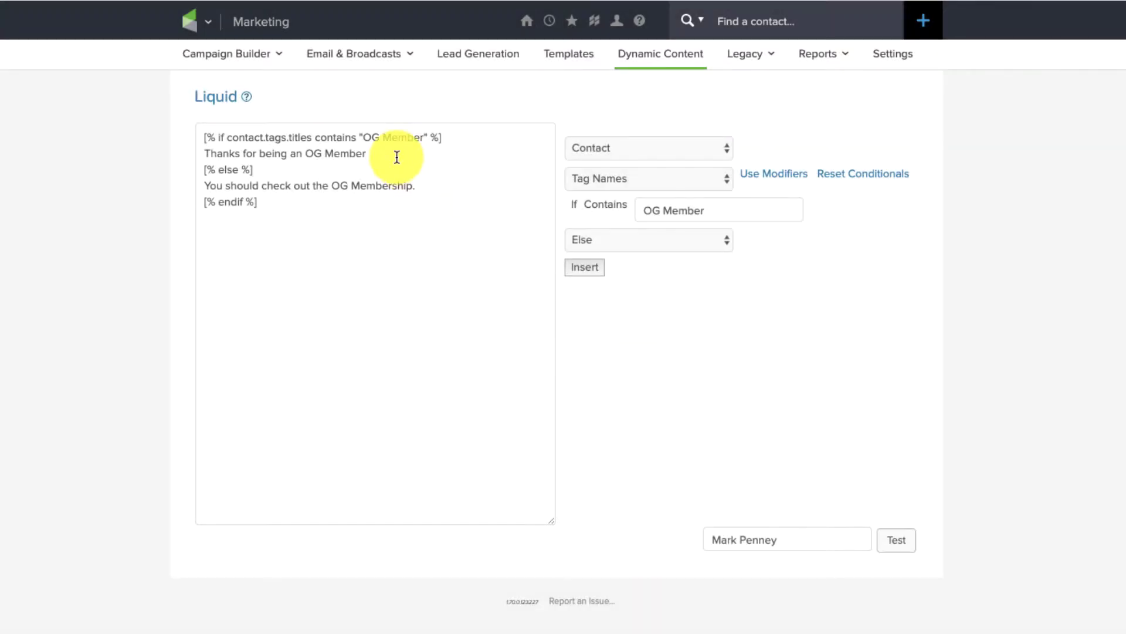
{"action": "type", "text": "."}
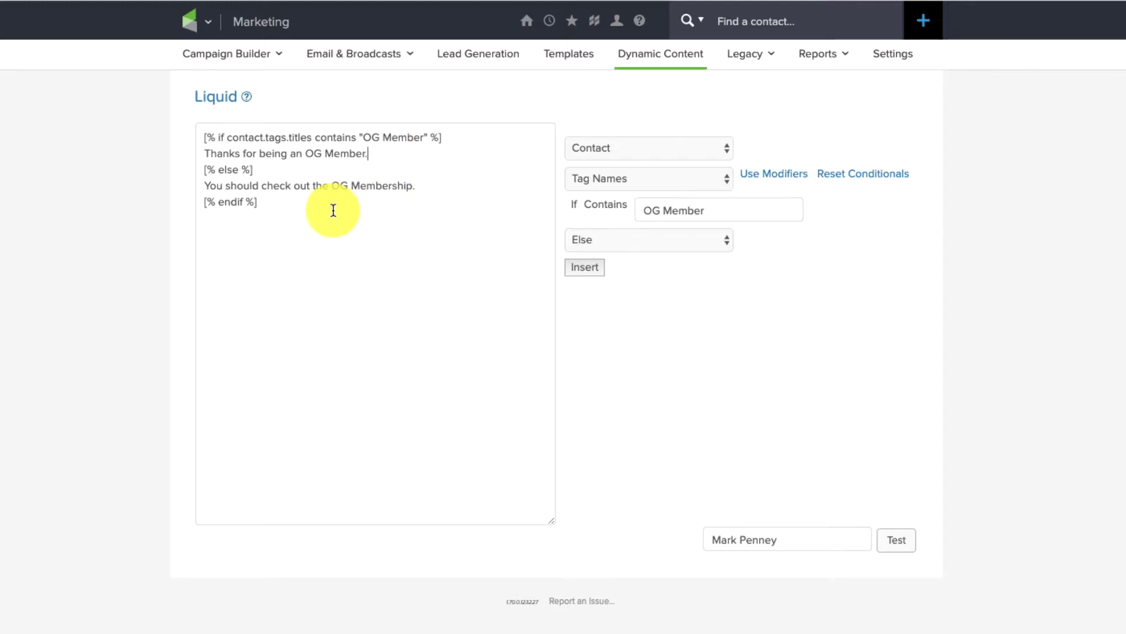
{"action": "left_click_drag", "start_coordinate": [301, 254], "coordinate": [179, 135]}
{"action": "key", "text": "ctrl+c"}
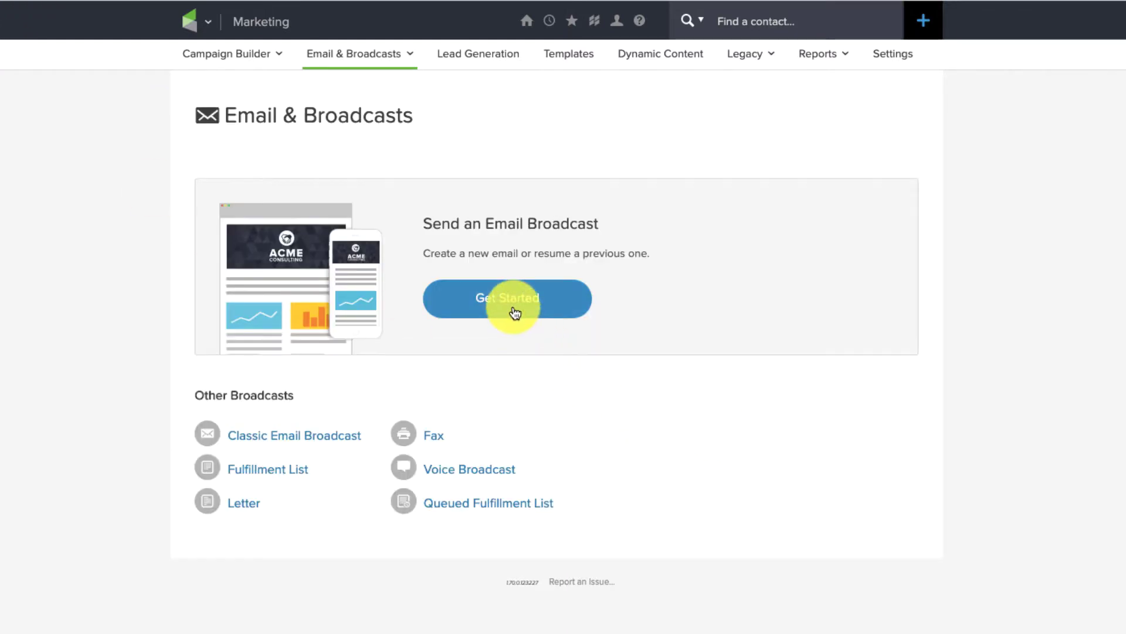
Start a new email broadcast and paste the Liquid code over the placeholder paragraphs
{"action": "left_click", "coordinate": [515, 313]}
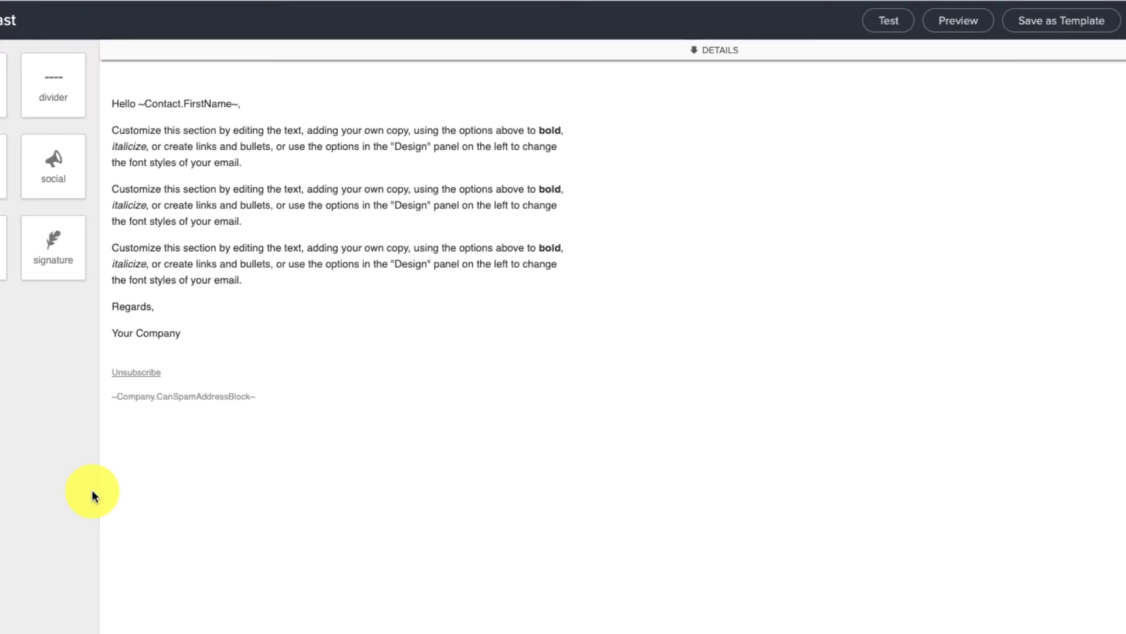
{"action": "left_click_drag", "start_coordinate": [266, 464], "coordinate": [105, 361]}
{"action": "key", "text": "ctrl+v"}
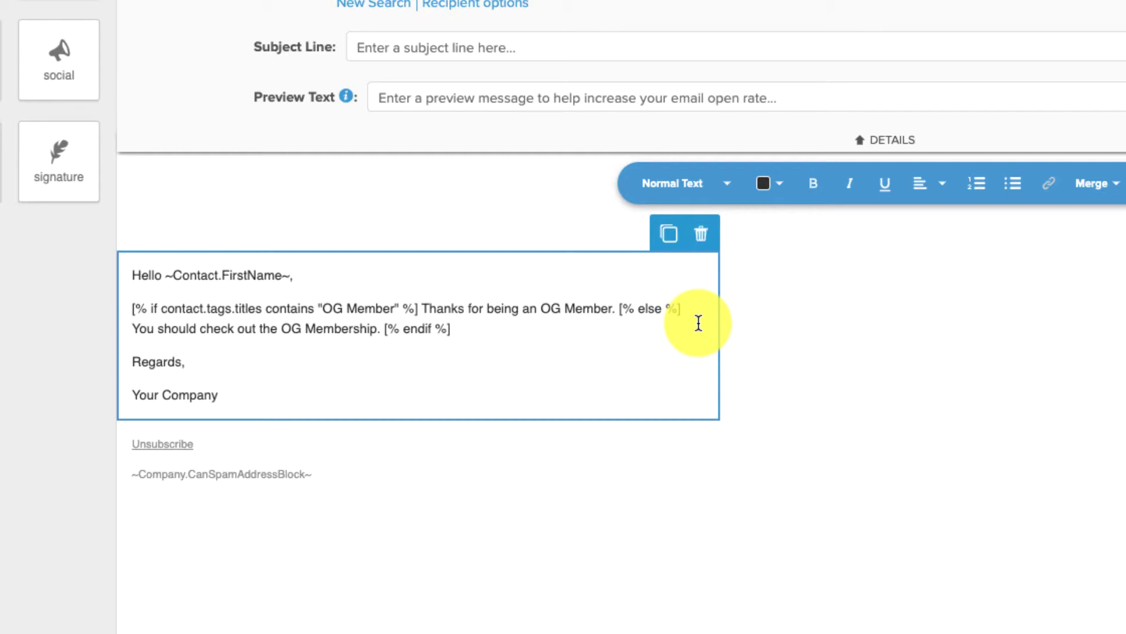
{"action": "key", "text": "Return"}
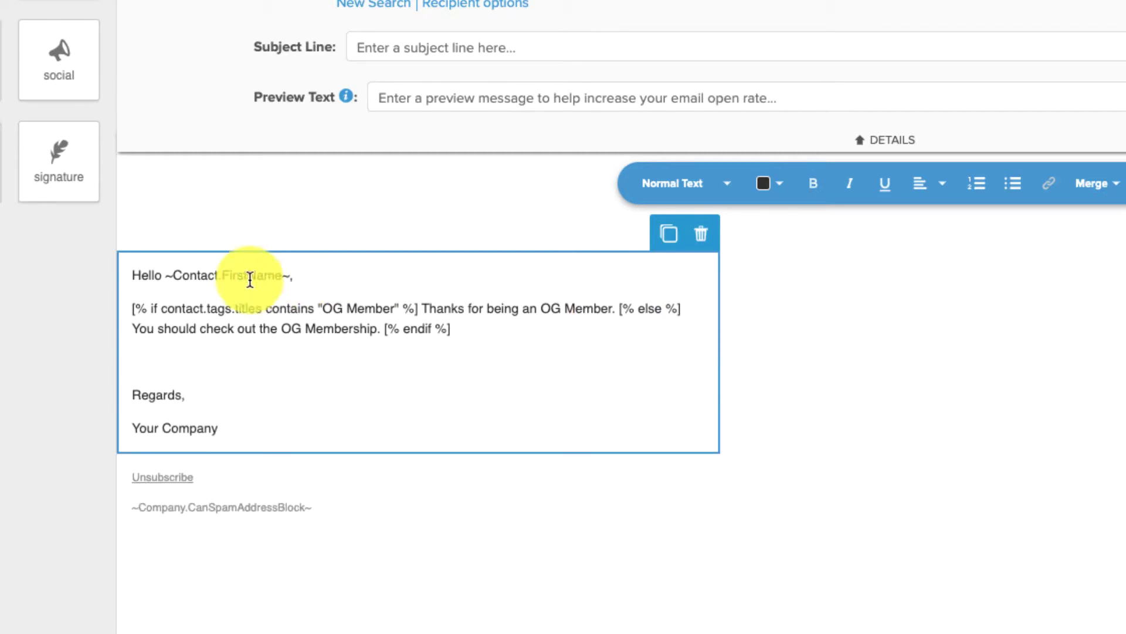
Add a comma after the first-name greeting, remove the blank line, and select 'OG Membership'
{"action": "left_click_drag", "start_coordinate": [168, 276], "coordinate": [306, 275]}
{"action": "left_click", "coordinate": [306, 275]}
{"action": "type", "text": ","}
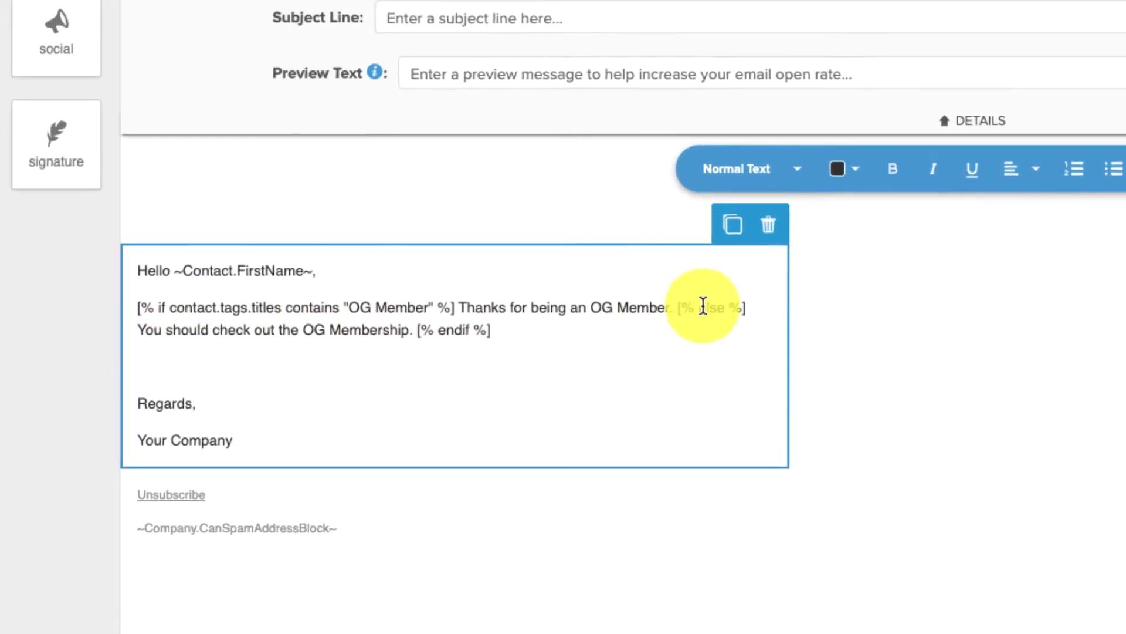
{"action": "left_click_drag", "start_coordinate": [490, 330], "coordinate": [410, 332]}
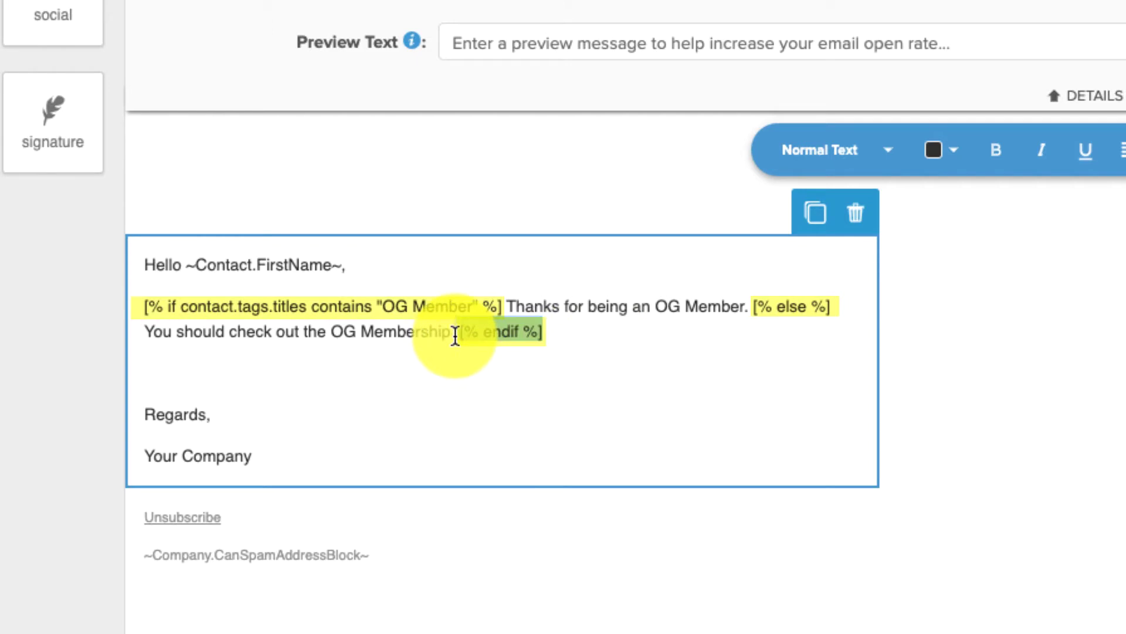
{"action": "left_click", "coordinate": [551, 320]}
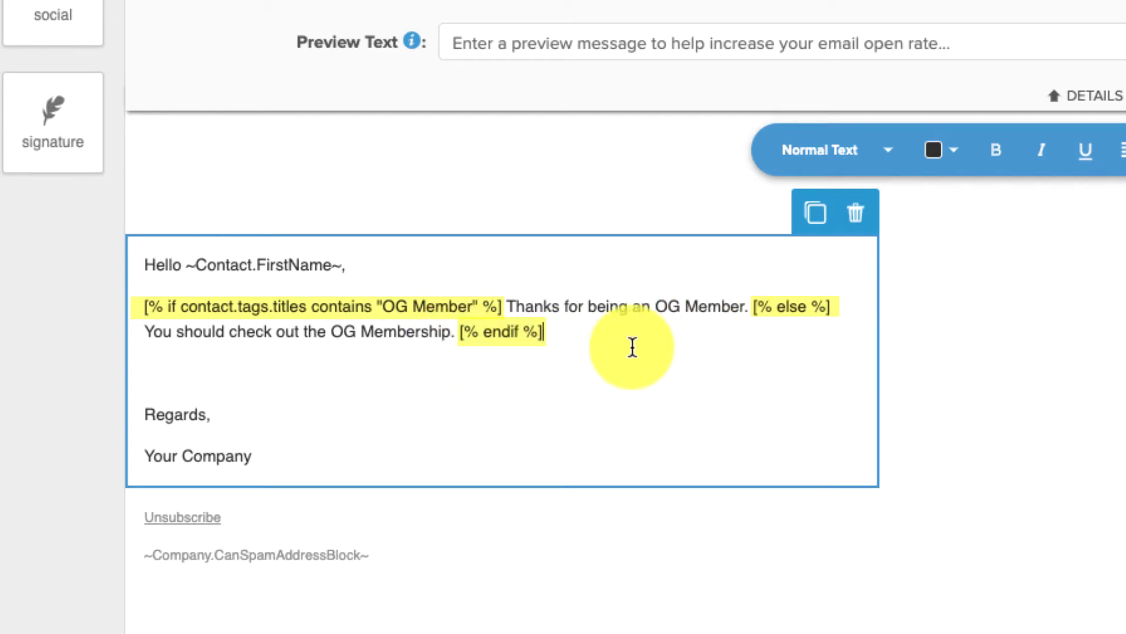
{"action": "left_click", "coordinate": [533, 369]}
{"action": "key", "text": "BackSpace"}
{"action": "left_click", "coordinate": [510, 319]}
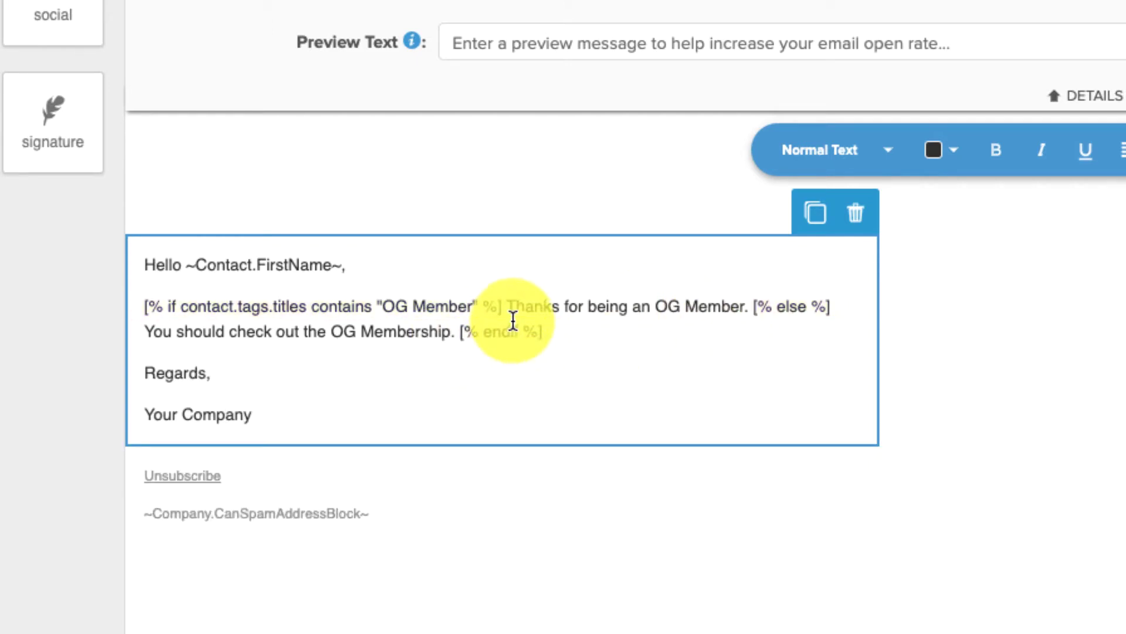
{"action": "left_click_drag", "start_coordinate": [694, 306], "coordinate": [735, 304]}
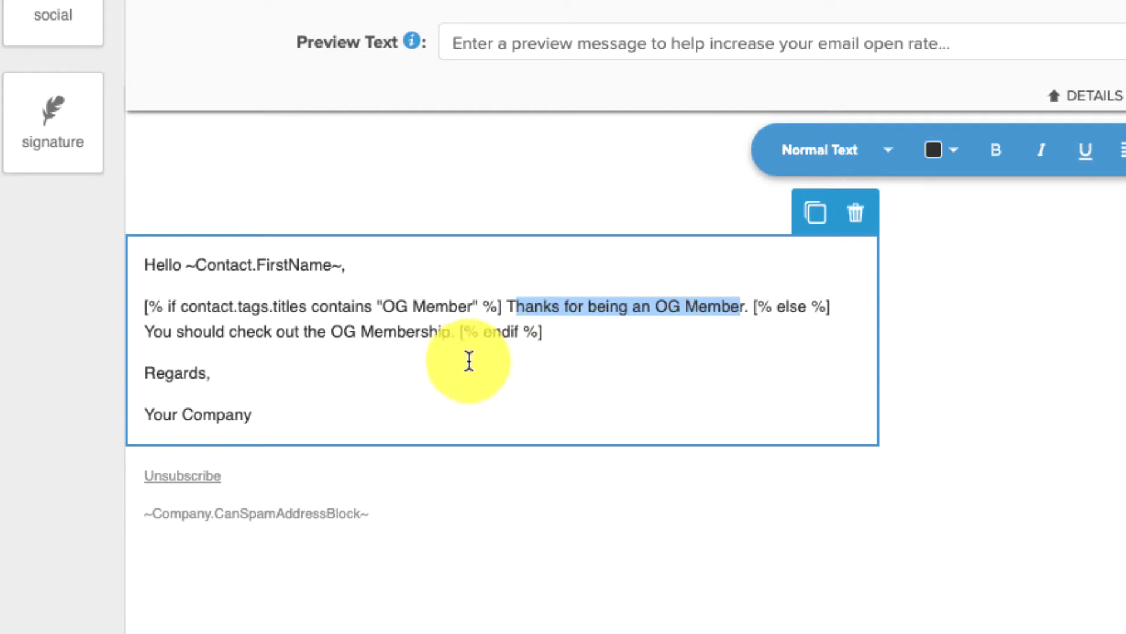
{"action": "left_click_drag", "start_coordinate": [330, 332], "coordinate": [450, 332]}
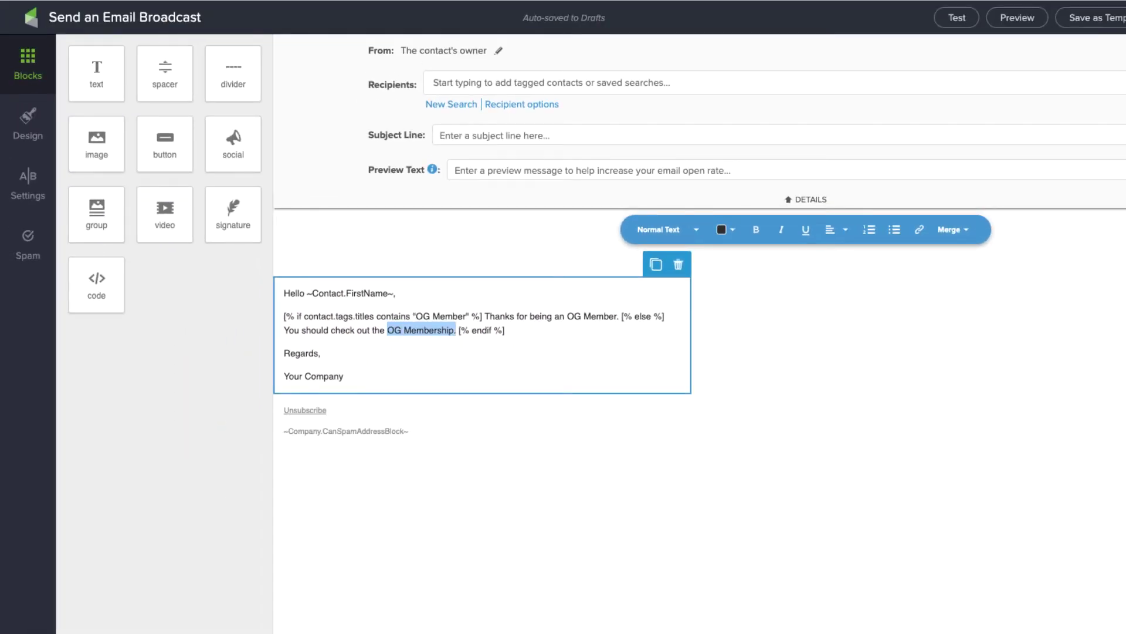
Link 'OG Membership' to the saved monkeypodmarketing.com URL with Insert Link
{"action": "left_click", "coordinate": [922, 236]}
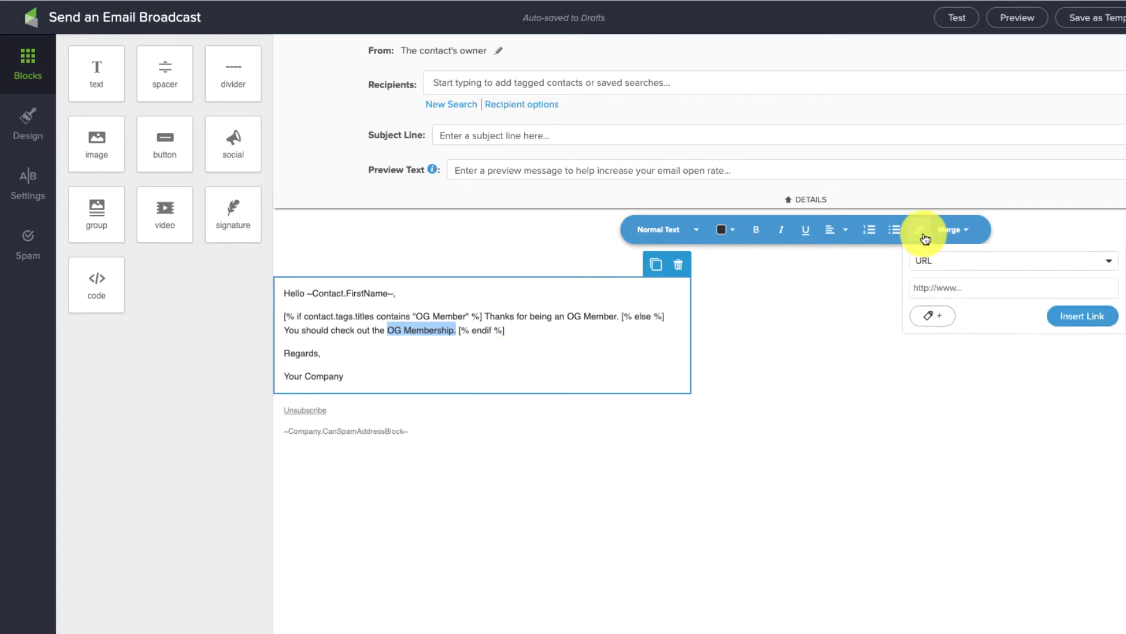
{"action": "left_click", "coordinate": [951, 284]}
{"action": "left_click", "coordinate": [975, 315]}
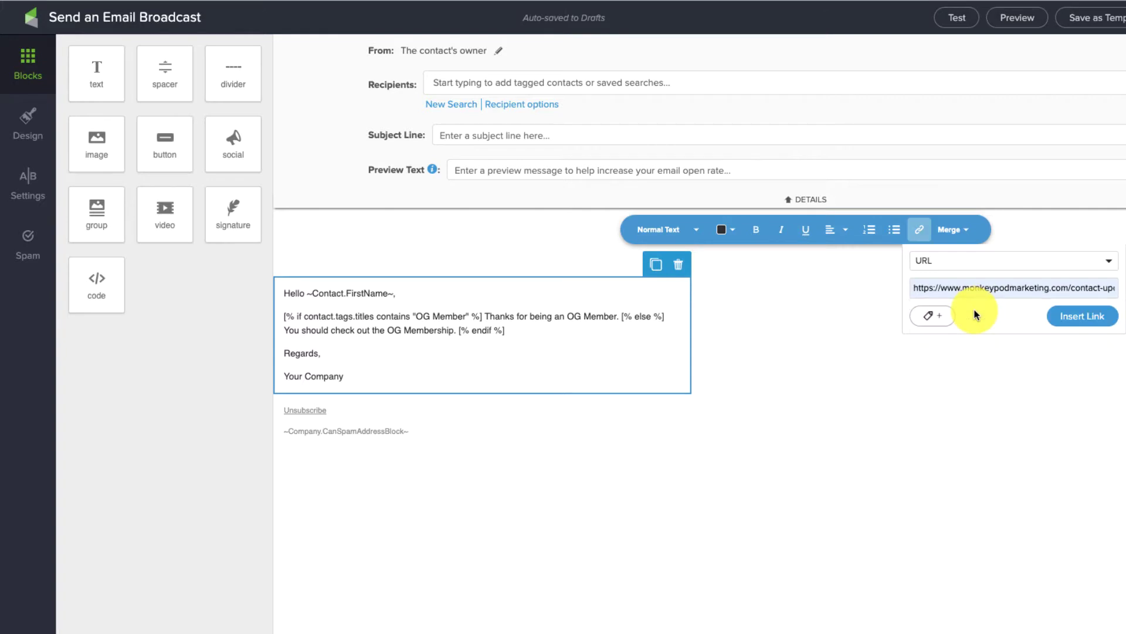
{"action": "left_click", "coordinate": [1084, 314]}
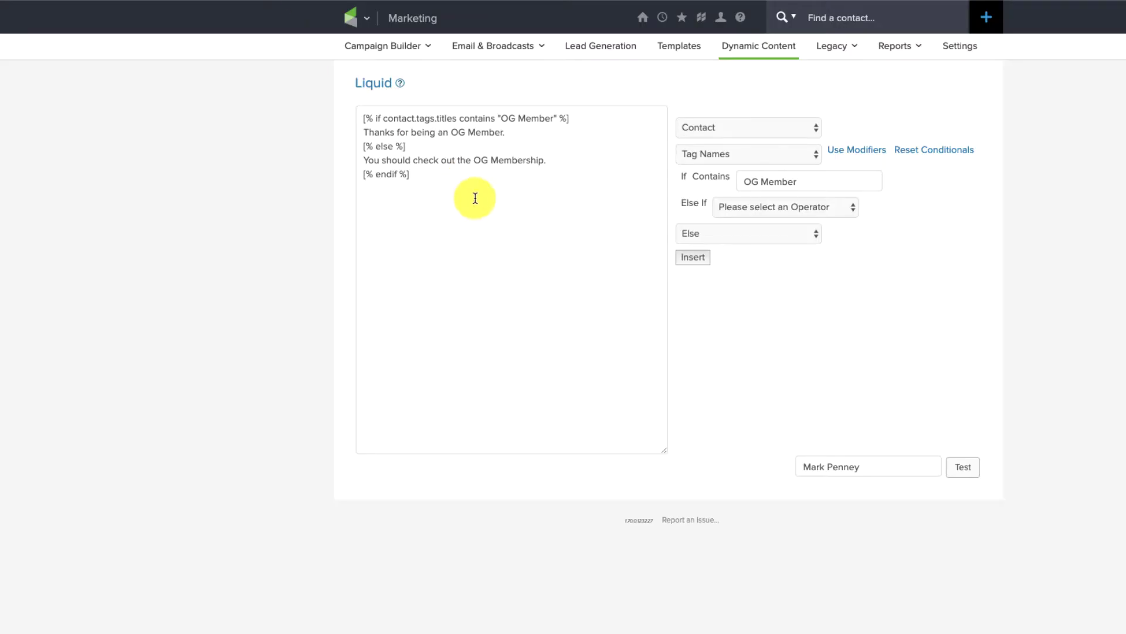
Reset the conditionals on the Liquid page, keep the code, and browse merge field categories
{"action": "left_click", "coordinate": [960, 152]}
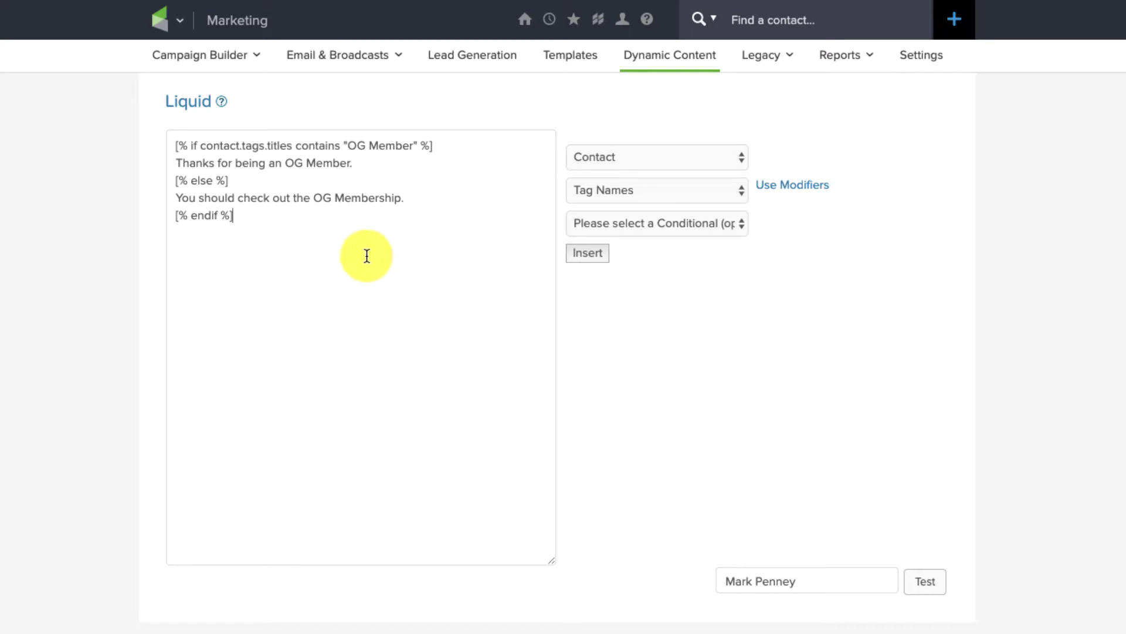
{"action": "left_click_drag", "start_coordinate": [367, 254], "coordinate": [164, 133]}
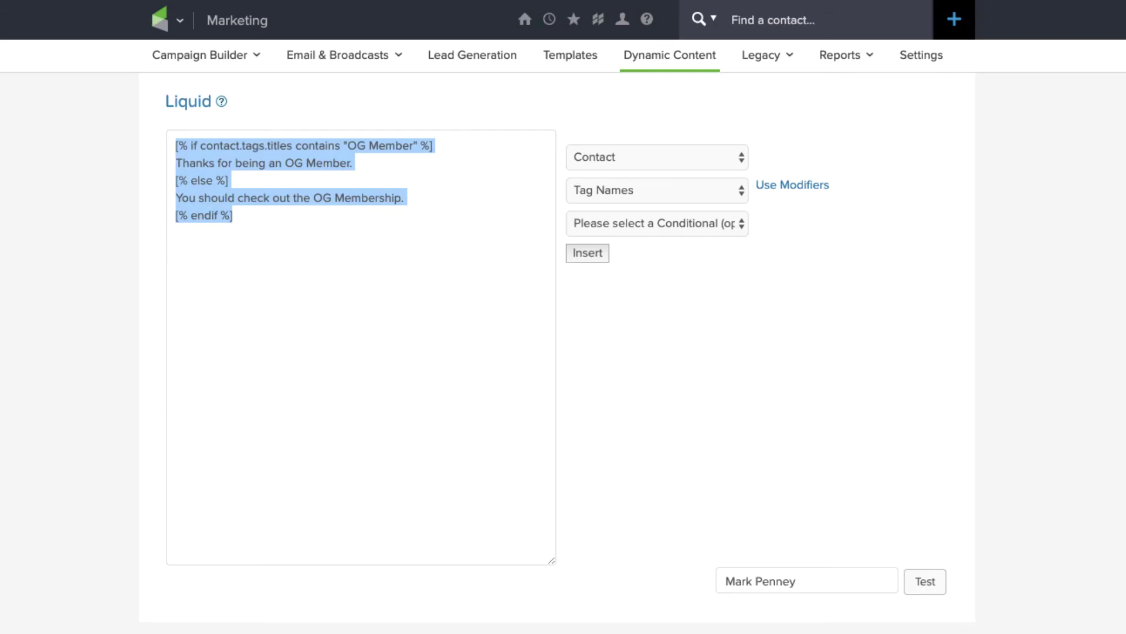
{"action": "left_click", "coordinate": [179, 20]}
{"action": "left_click", "coordinate": [572, 431]}
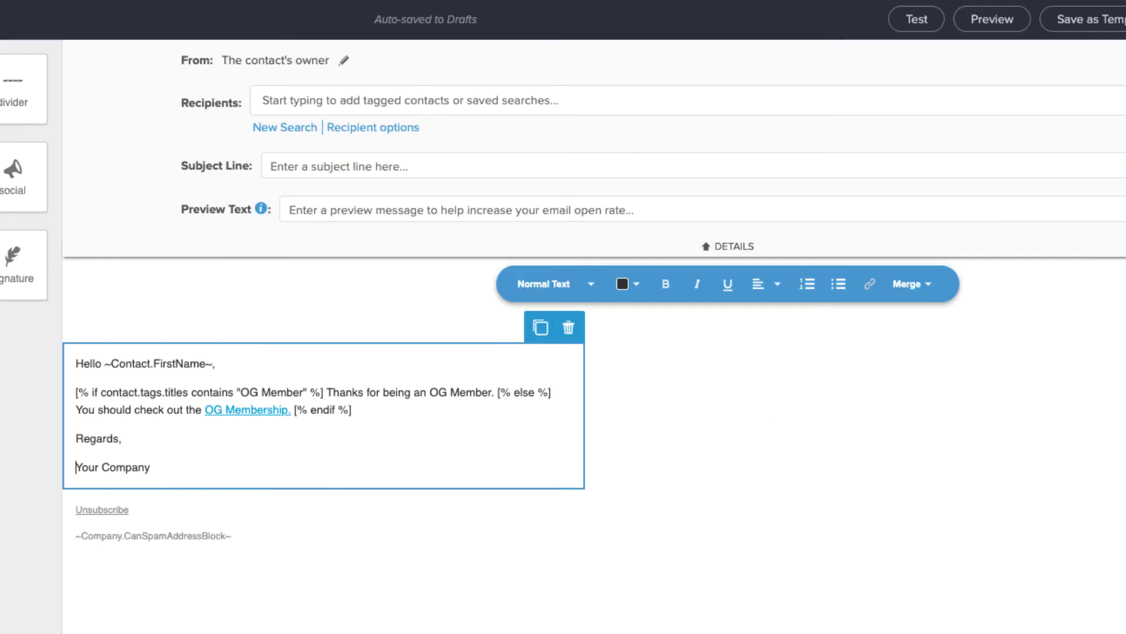
{"action": "left_click", "coordinate": [927, 285]}
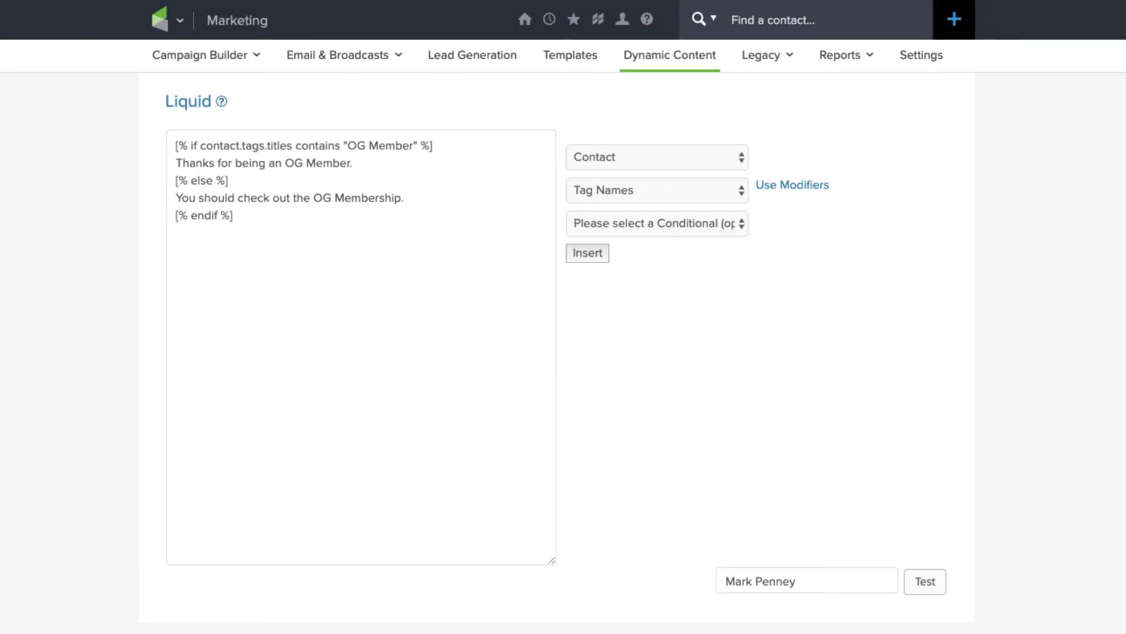
Keep Tag Names, pick If as the conditional, then switch the builder to Use Modifiers
{"action": "left_click", "coordinate": [662, 204]}
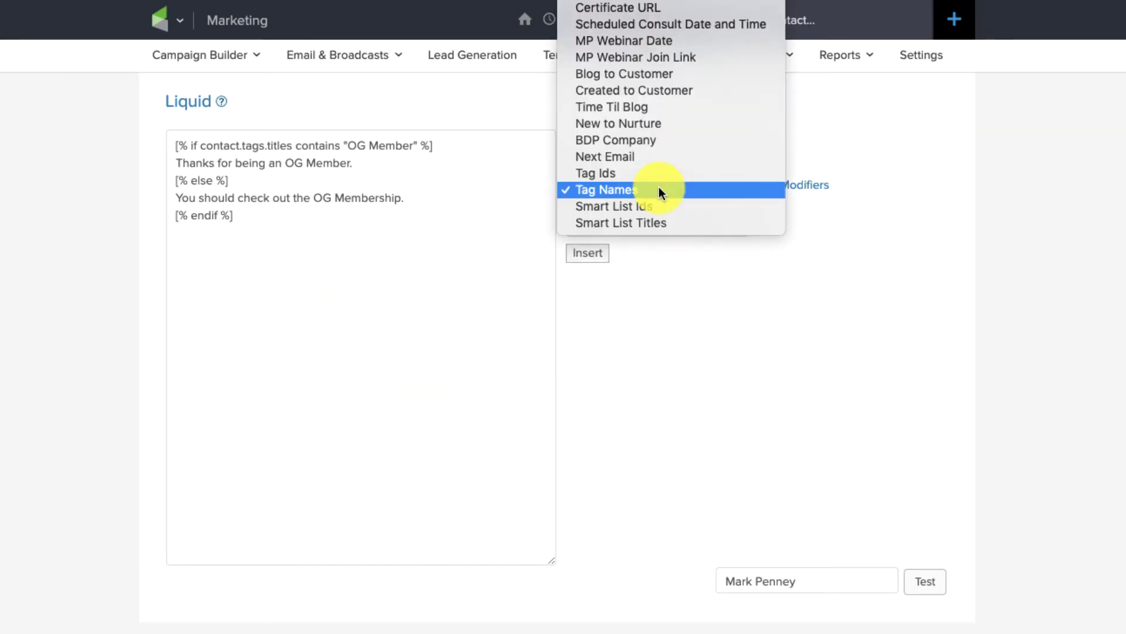
{"action": "scroll", "coordinate": [680, 114], "scroll_direction": "up", "scroll_amount": 10}
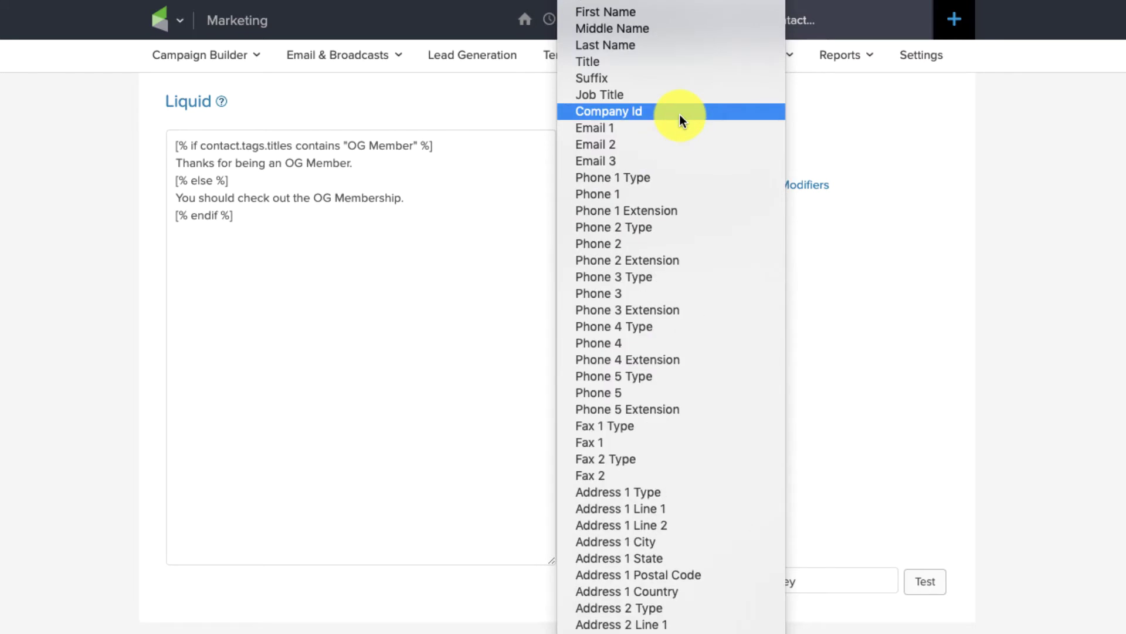
{"action": "left_click", "coordinate": [860, 349]}
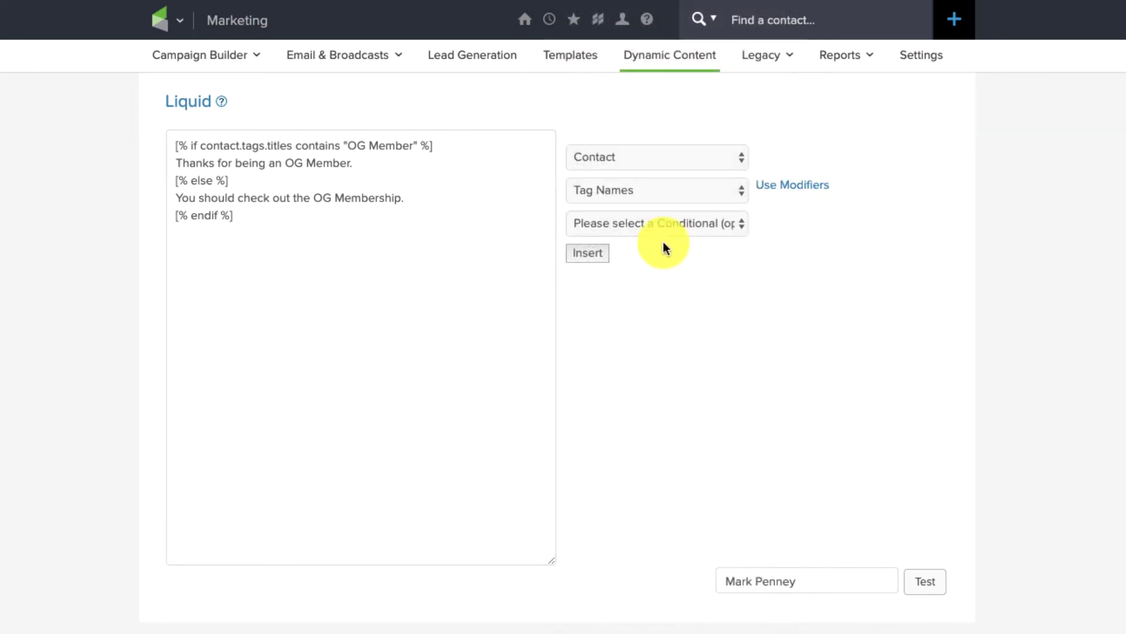
{"action": "left_click", "coordinate": [669, 226]}
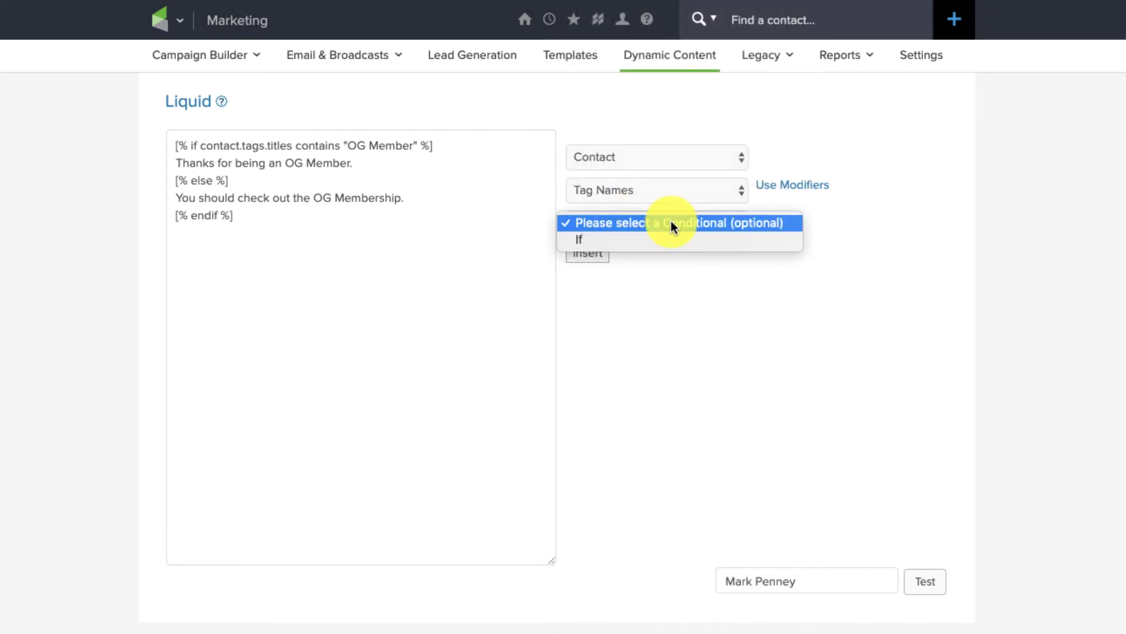
{"action": "left_click", "coordinate": [769, 237]}
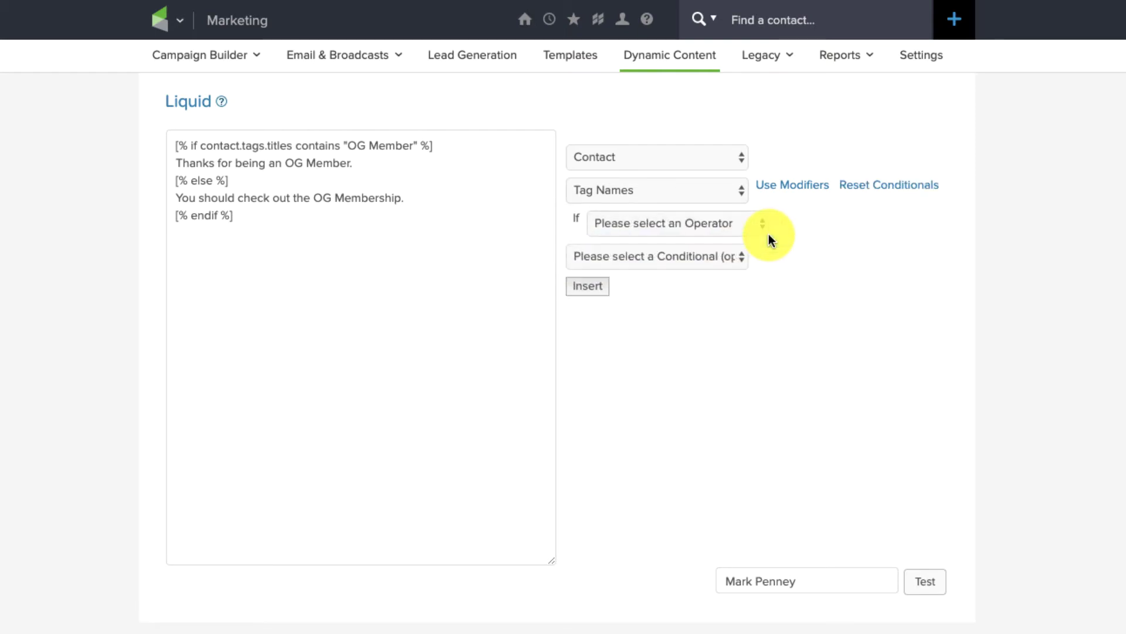
{"action": "left_click", "coordinate": [712, 255]}
{"action": "left_click", "coordinate": [879, 207]}
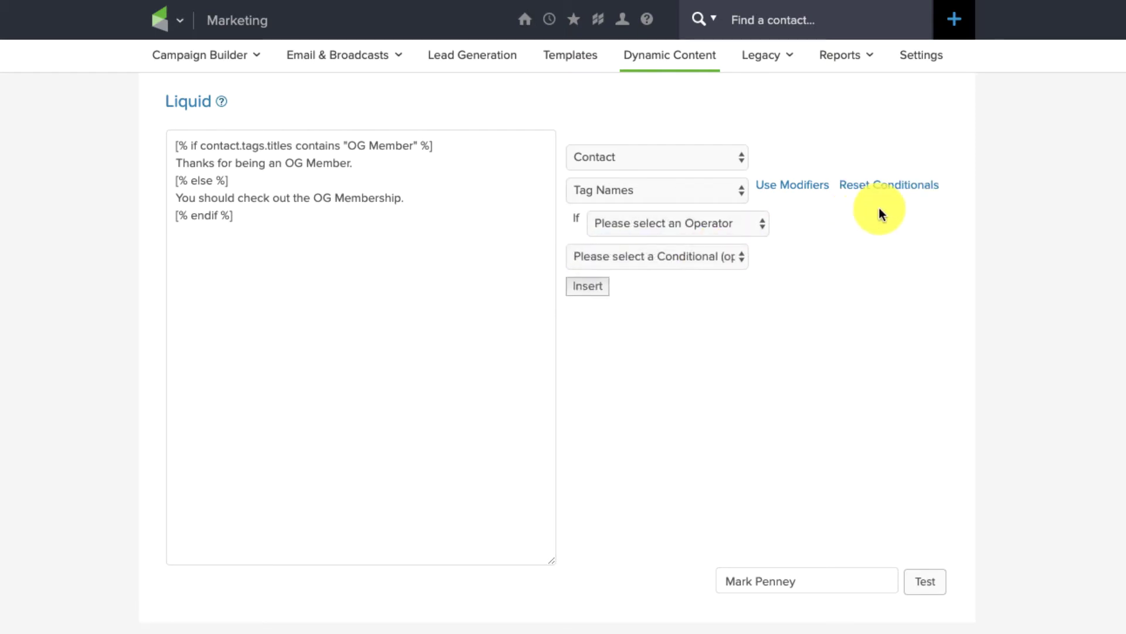
{"action": "left_click", "coordinate": [811, 186]}
{"action": "left_click", "coordinate": [735, 227]}
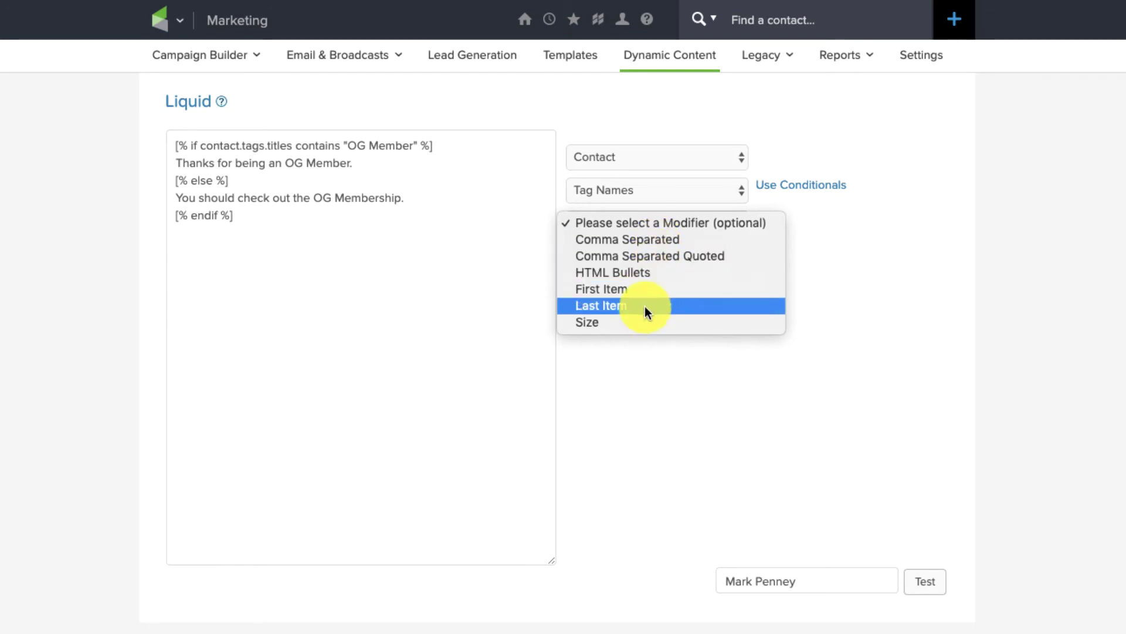
Insert First Name with the Capitalize modifier as [[ contact.first_name | capitalize ]] and select it
{"action": "left_click", "coordinate": [786, 258]}
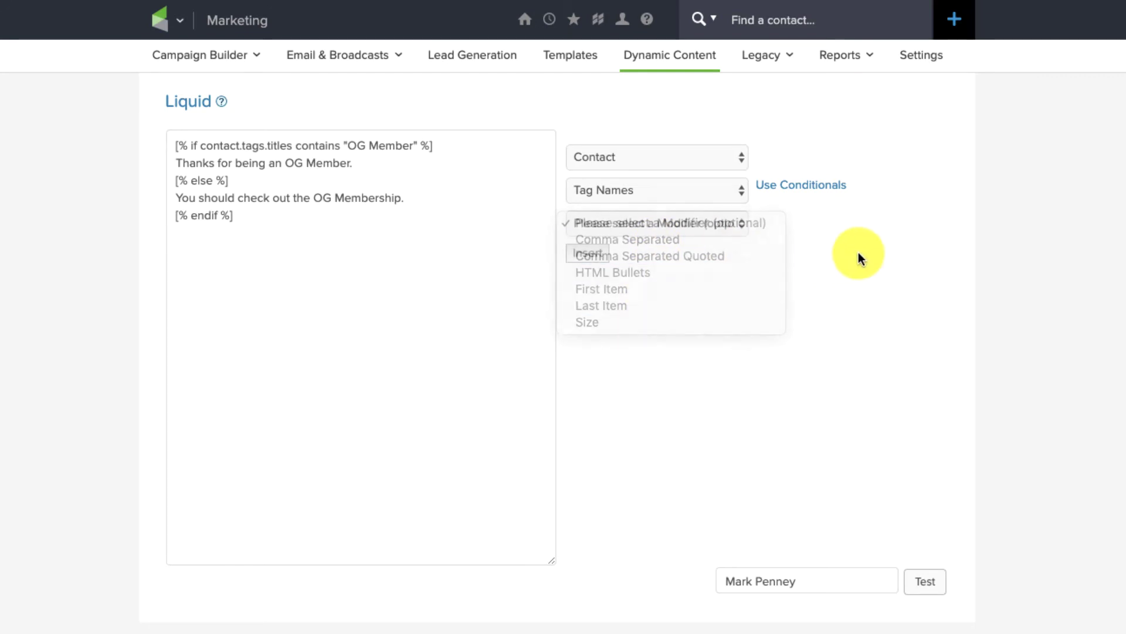
{"action": "left_click", "coordinate": [710, 193]}
{"action": "scroll", "coordinate": [706, 189], "scroll_direction": "up", "scroll_amount": 10}
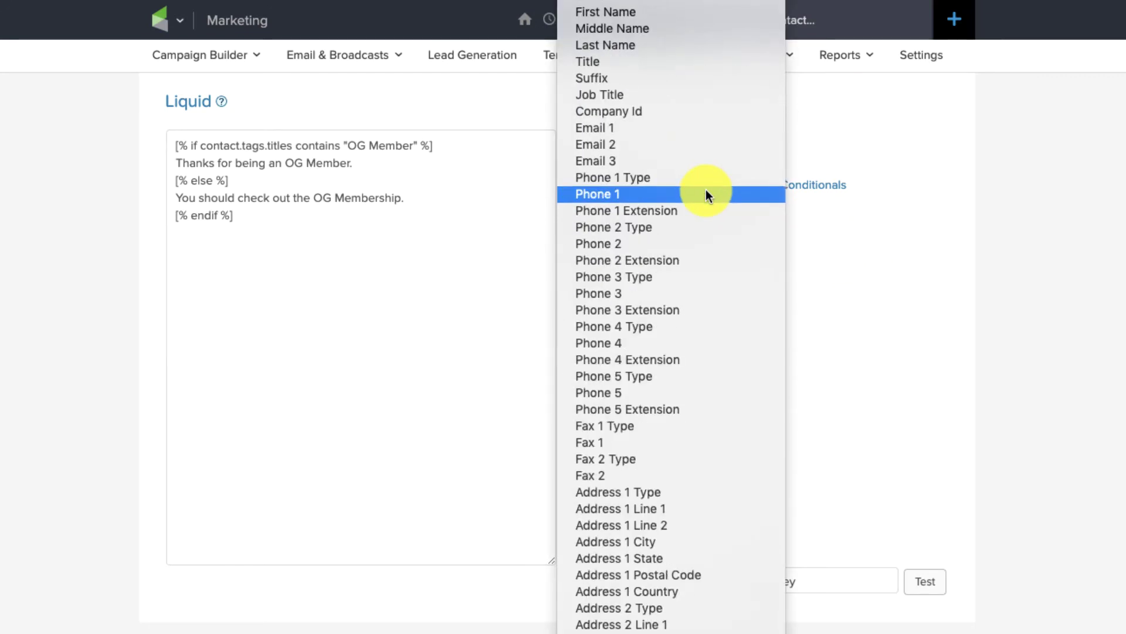
{"action": "left_click", "coordinate": [676, 18]}
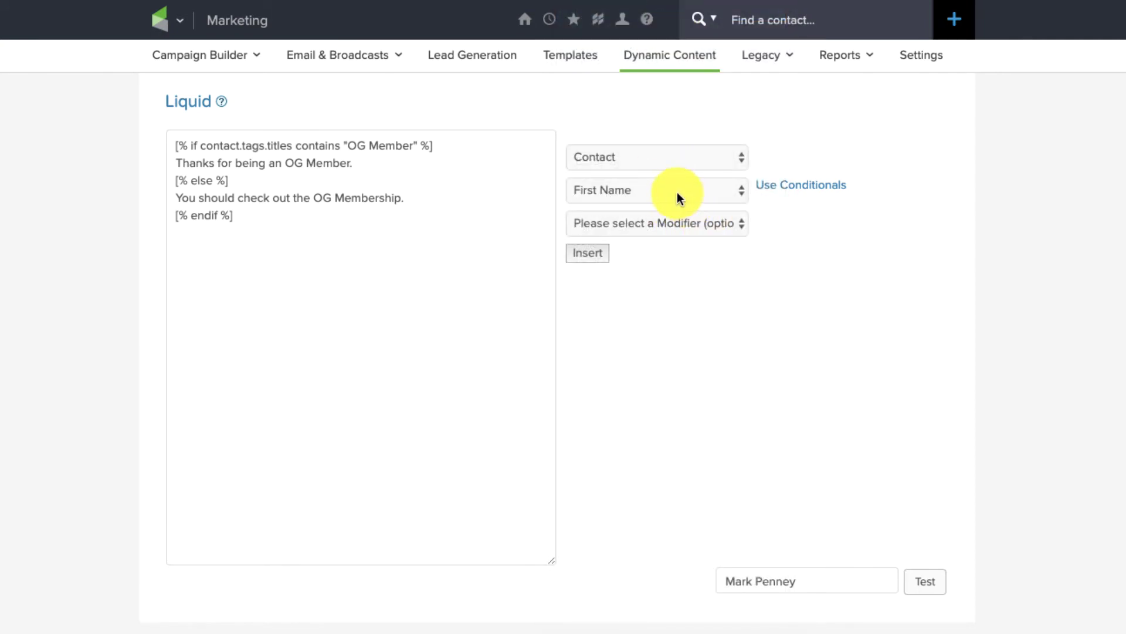
{"action": "left_click", "coordinate": [666, 226]}
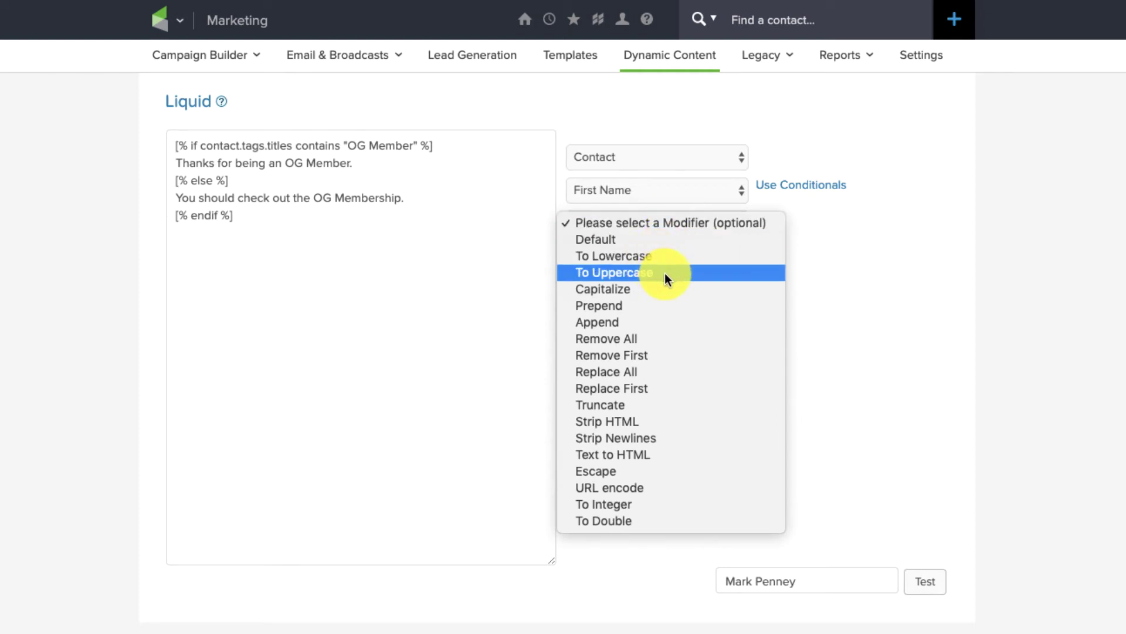
{"action": "left_click", "coordinate": [658, 287]}
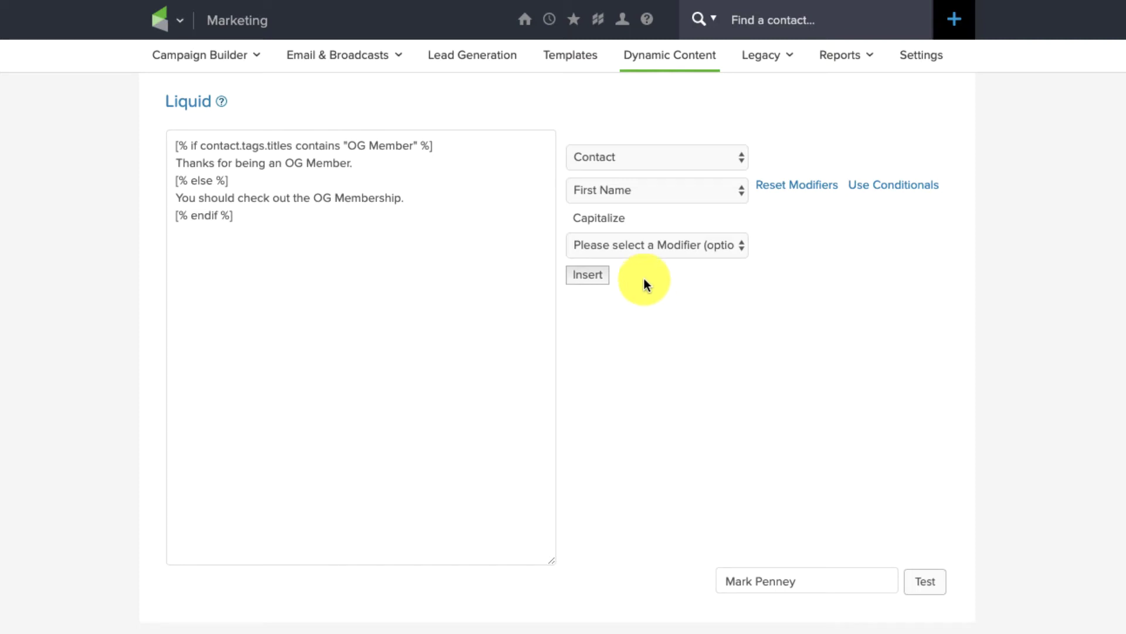
{"action": "left_click", "coordinate": [649, 247]}
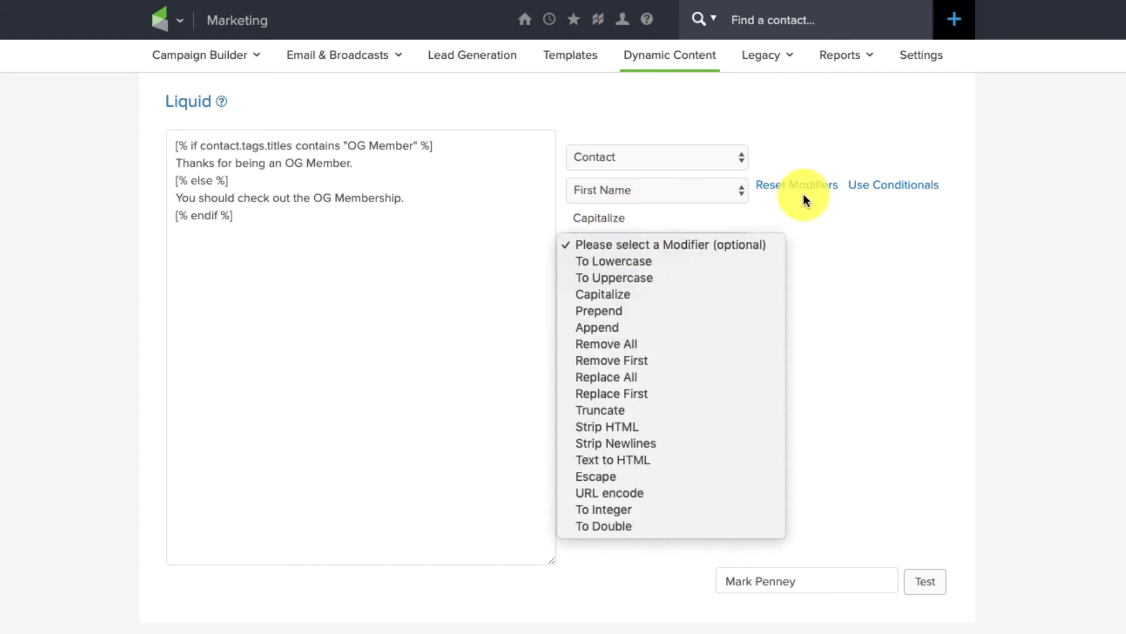
{"action": "left_click", "coordinate": [873, 264]}
{"action": "left_click", "coordinate": [589, 279]}
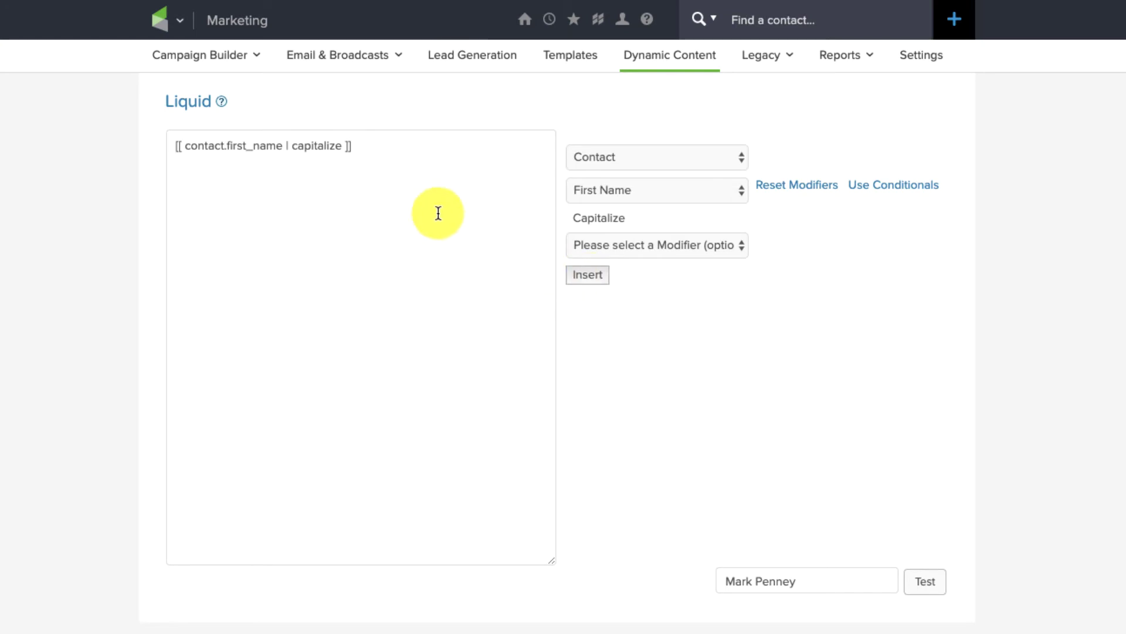
{"action": "left_click_drag", "start_coordinate": [404, 168], "coordinate": [113, 131]}
{"action": "key", "text": "ctrl+c"}
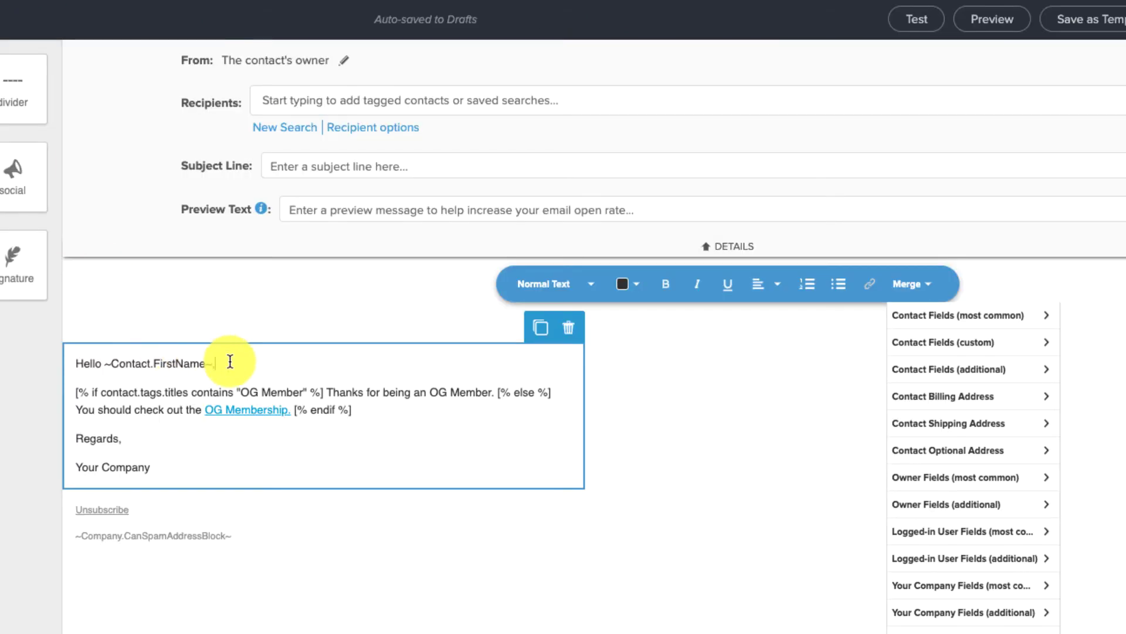
Replace the greeting's ~Contact.FirstName~ with the pasted capitalize Liquid tag, then review the builder's modifier list
{"action": "left_click", "coordinate": [223, 363]}
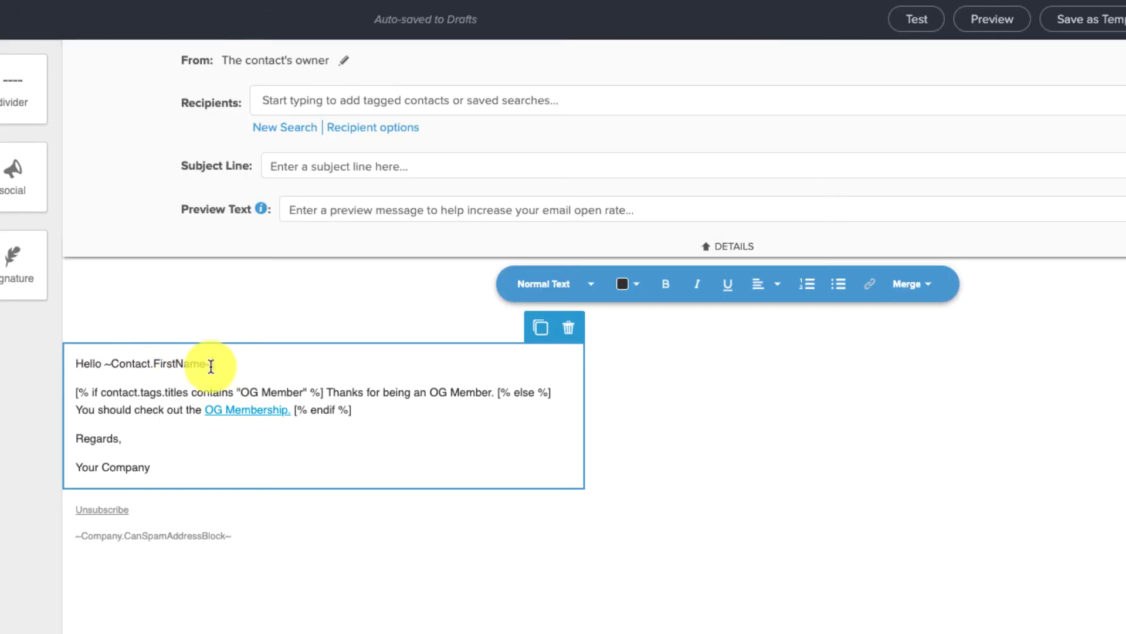
{"action": "left_click_drag", "start_coordinate": [214, 364], "coordinate": [105, 366]}
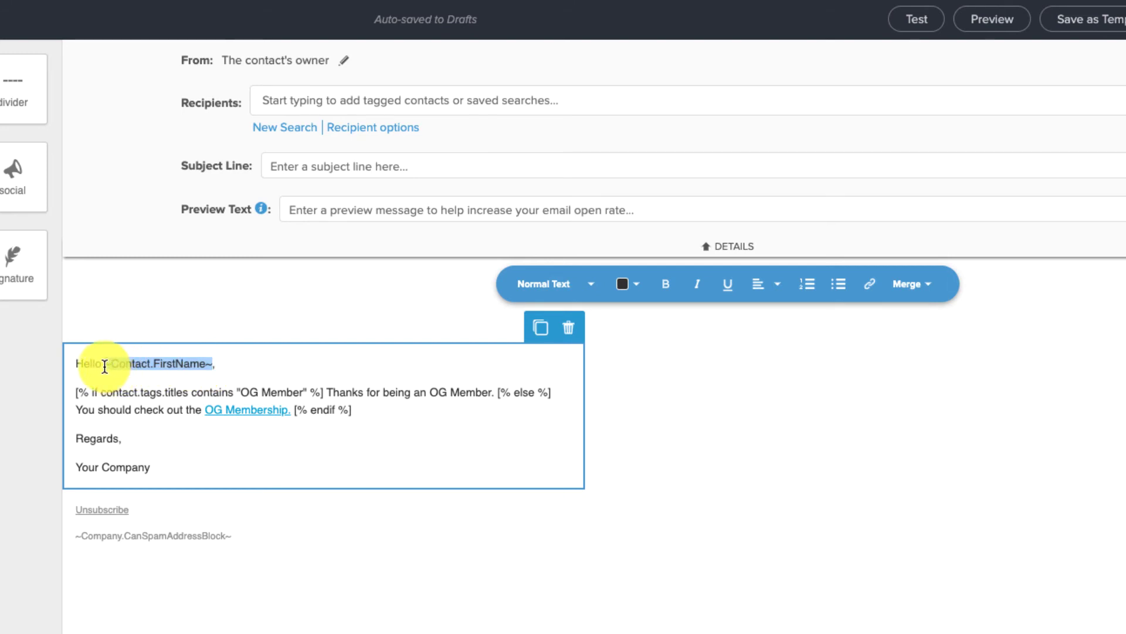
{"action": "key", "text": "ctrl+v"}
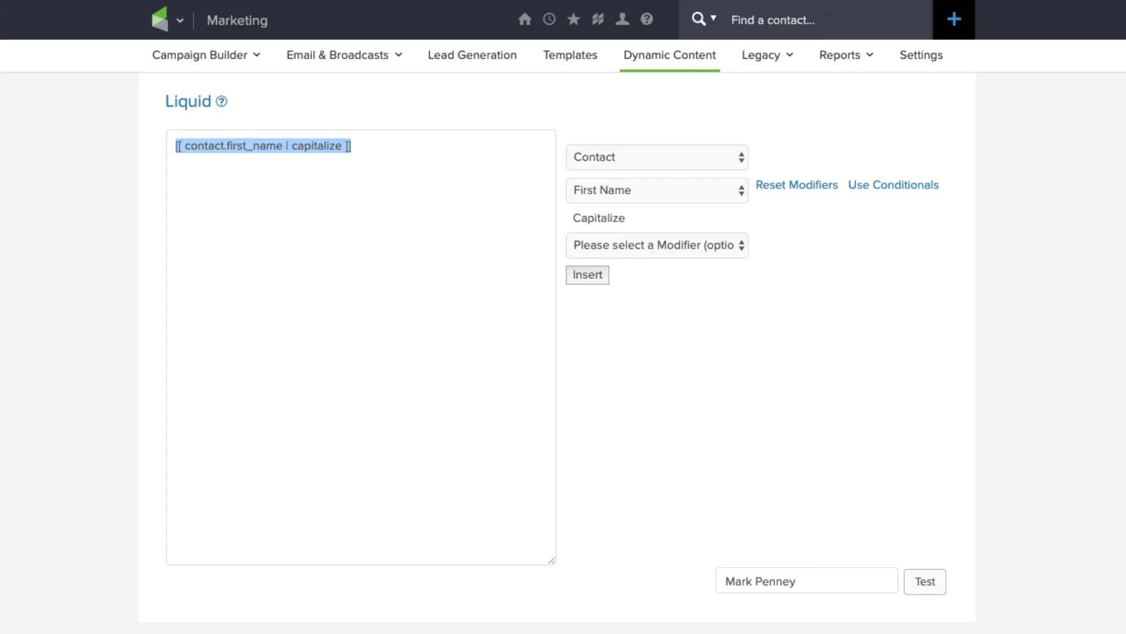
{"action": "left_click", "coordinate": [685, 247]}
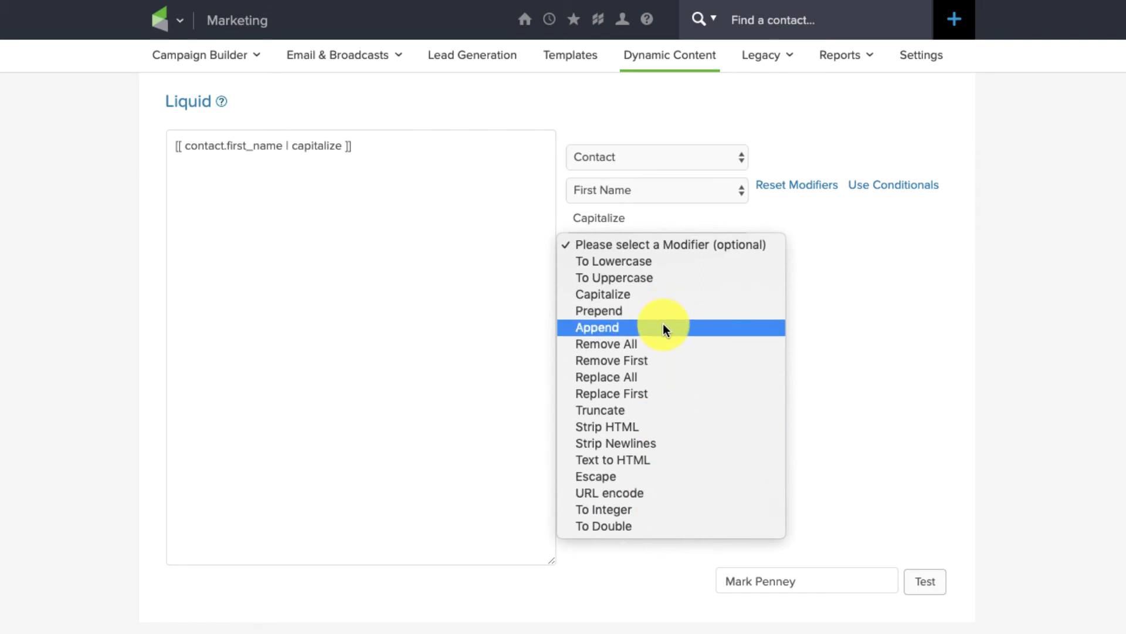
{"action": "left_click", "coordinate": [826, 267]}
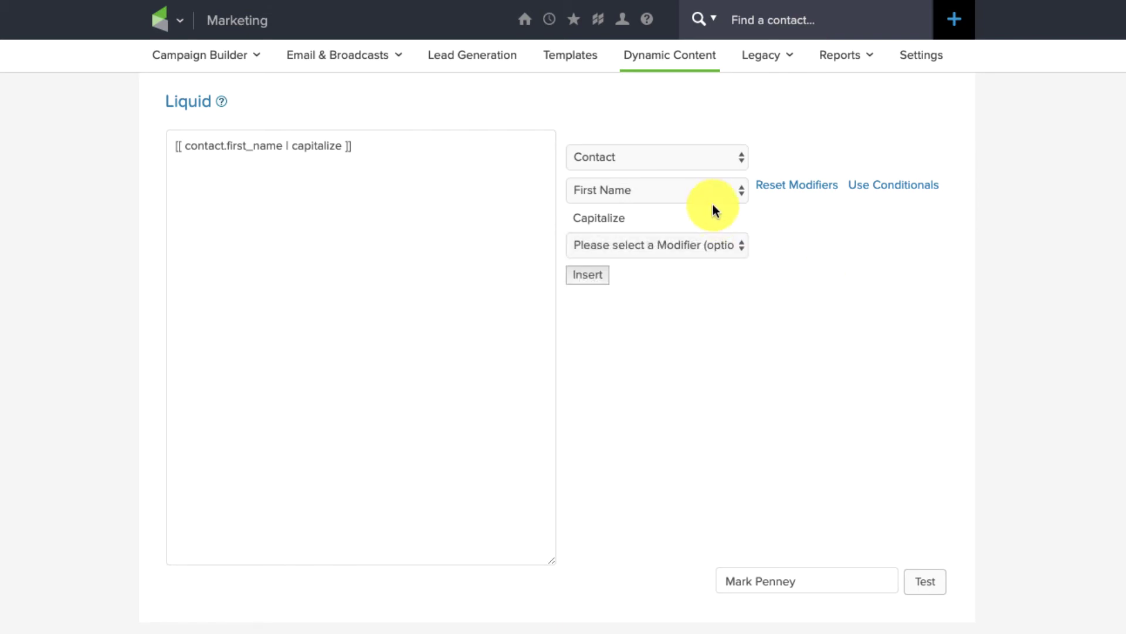